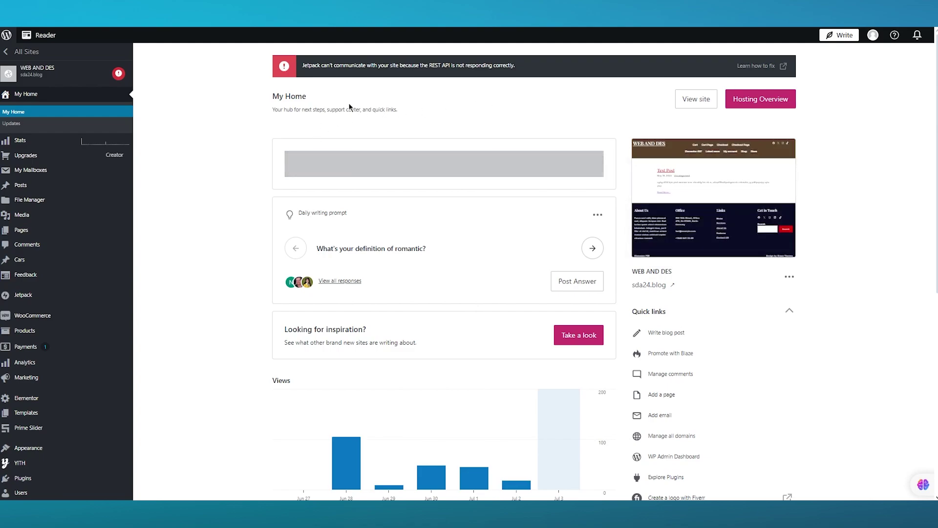
- Search the Plugins marketplace for 'contact form 7'
mouse_move(44, 155)
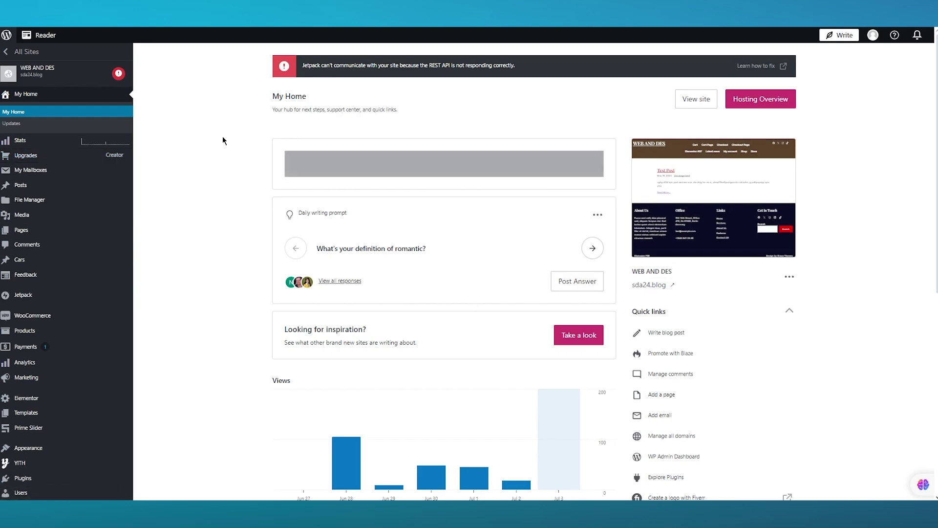
scroll(199, 172, down, 2)
scroll(166, 135, up, 2)
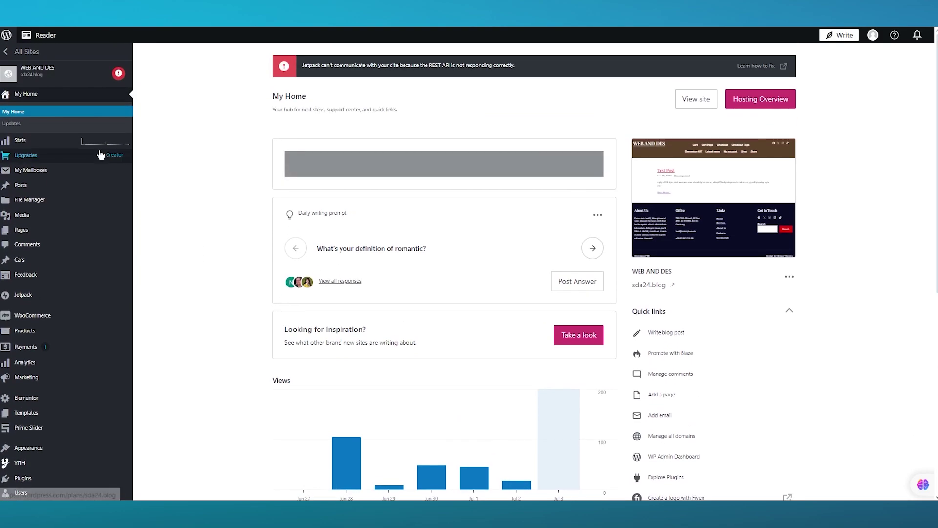
mouse_move(110, 159)
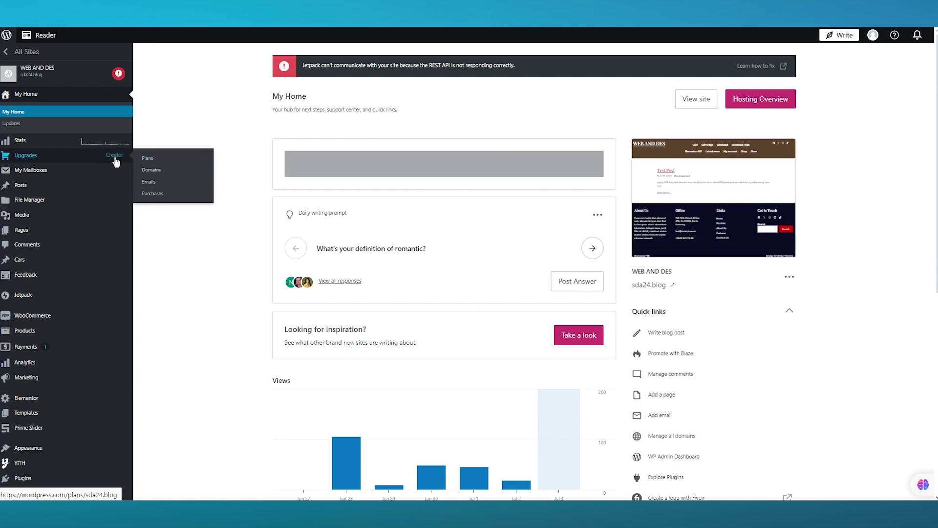
scroll(184, 130, down, 4)
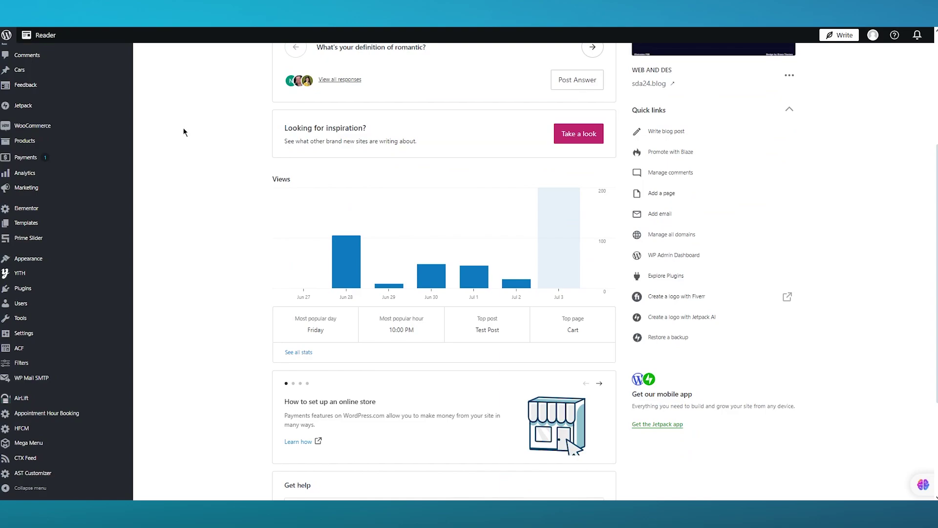
scroll(184, 131, down, 3)
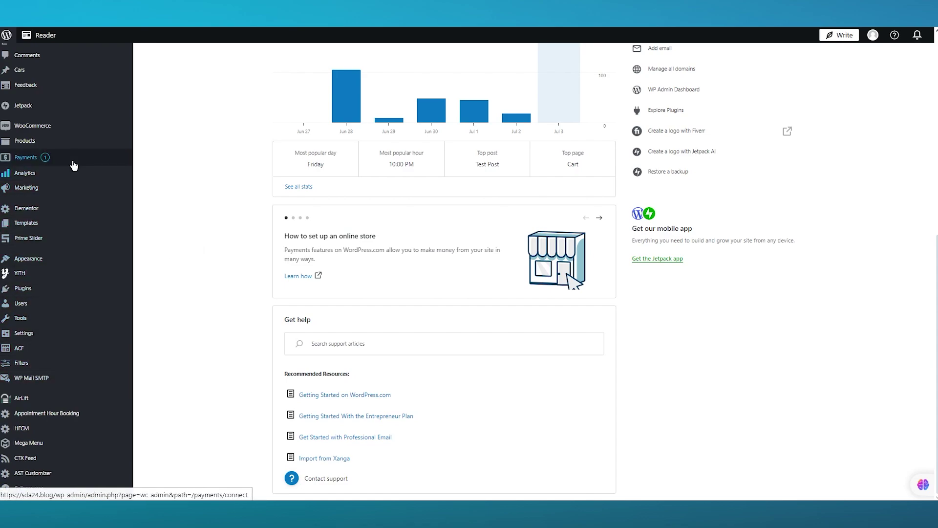
mouse_move(81, 333)
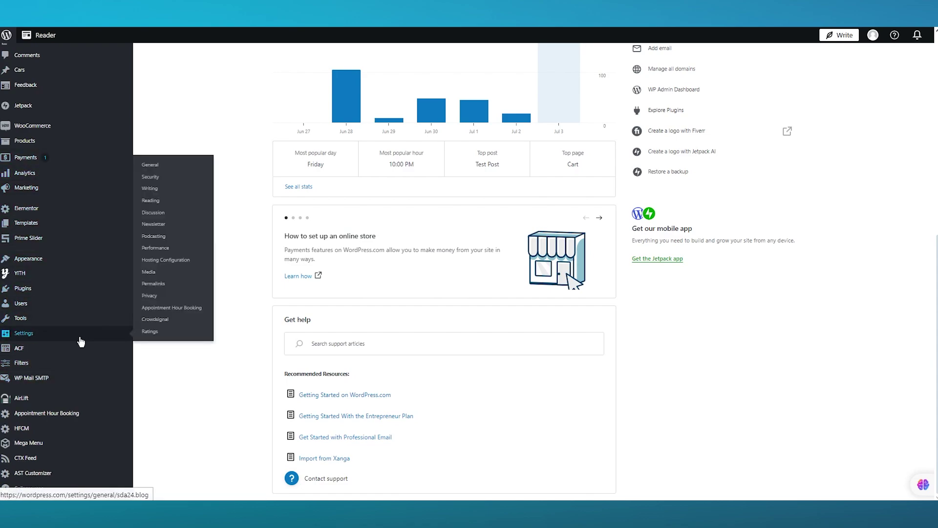
click(52, 292)
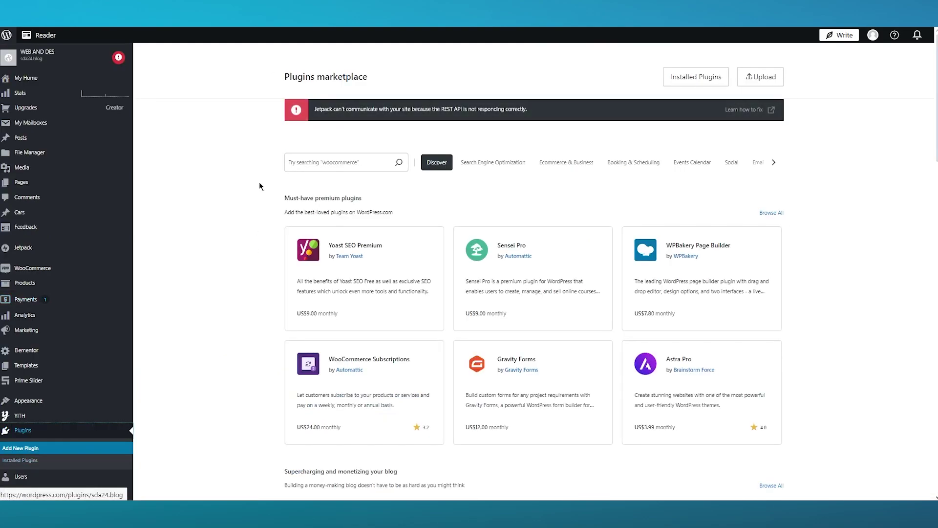
click(324, 157)
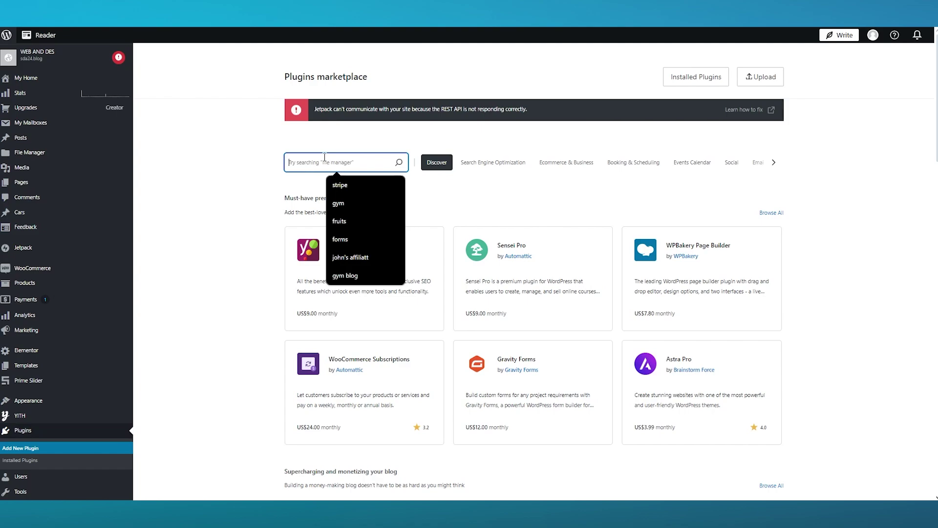
text(contact )
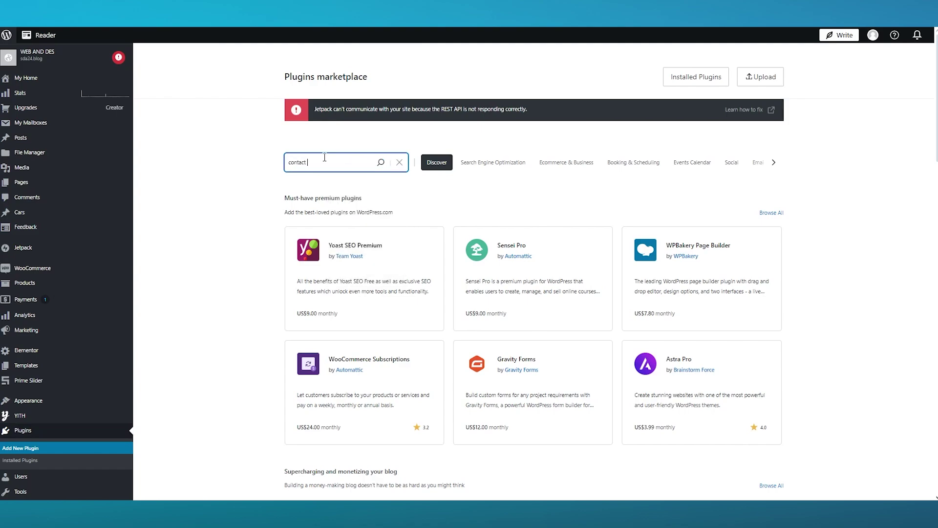
text(form 7)
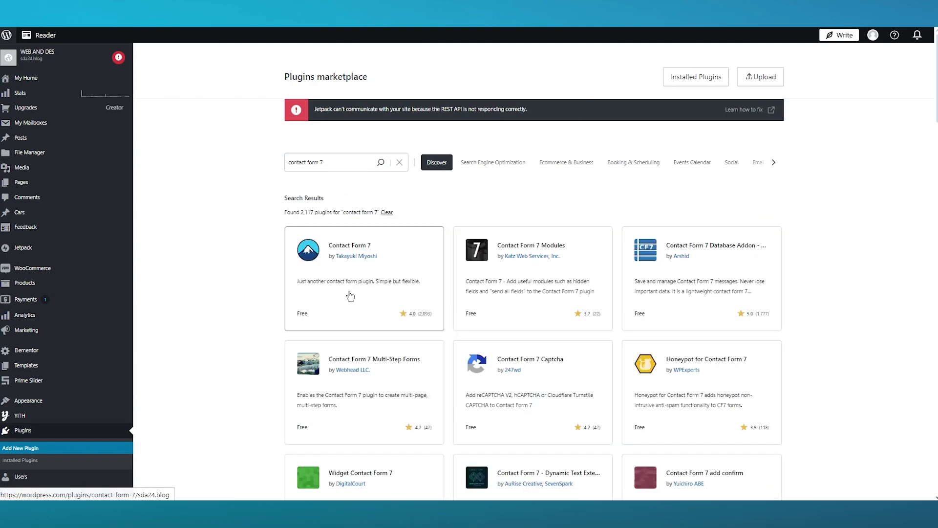
- Open the Contact Form 7 plugin page and install and activate it
click(349, 293)
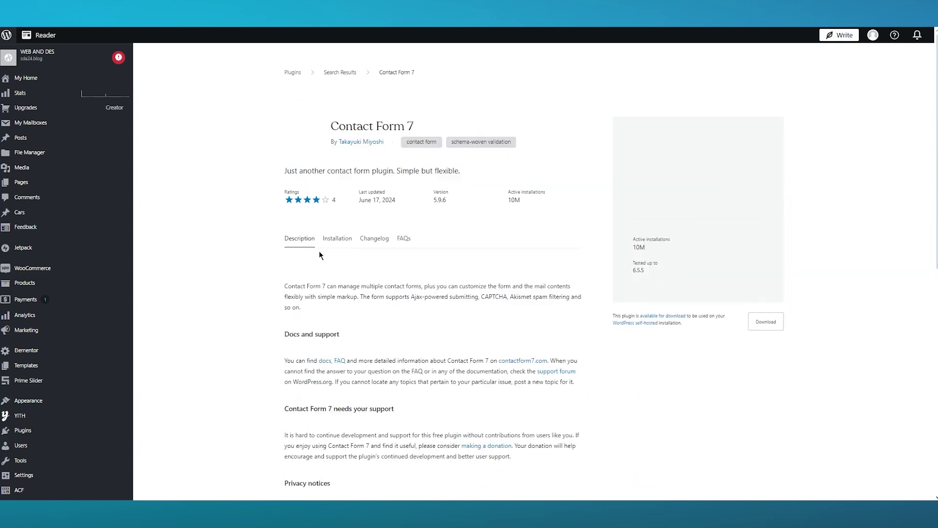
drag(266, 180, 535, 160)
click(540, 153)
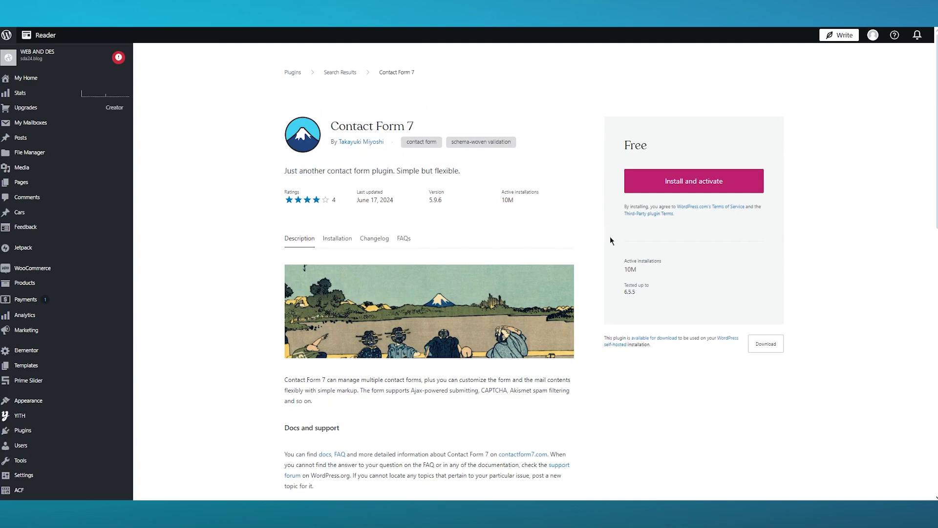
click(739, 184)
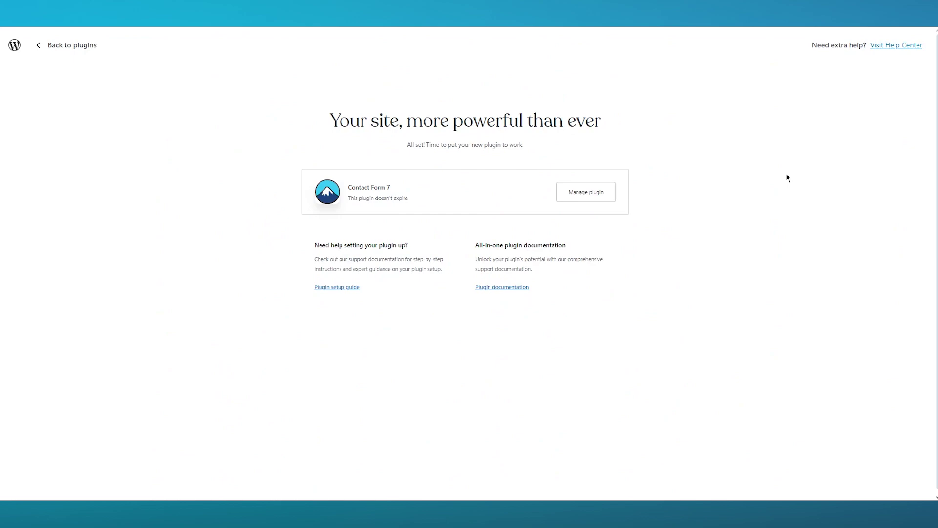
- Go back to the plugins pages and scroll the installed list to Contact Form 7
click(64, 47)
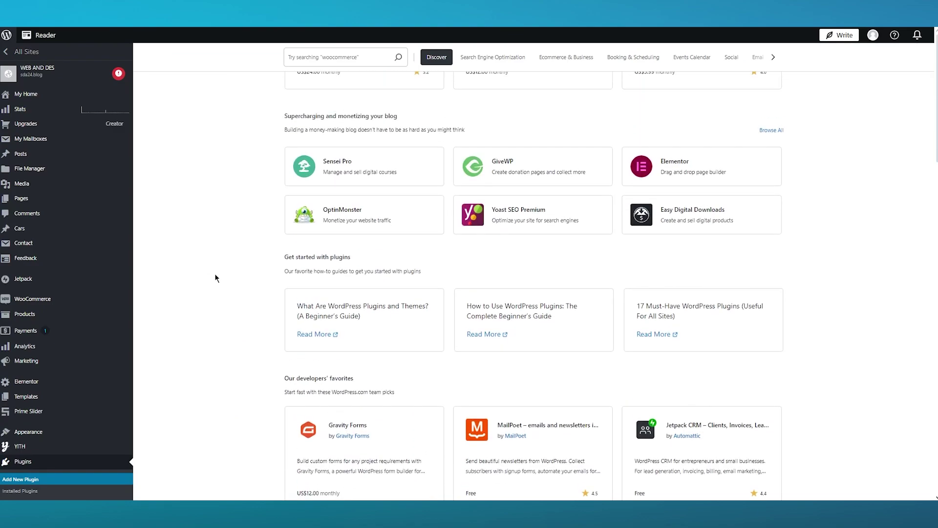
scroll(74, 289, down, 5)
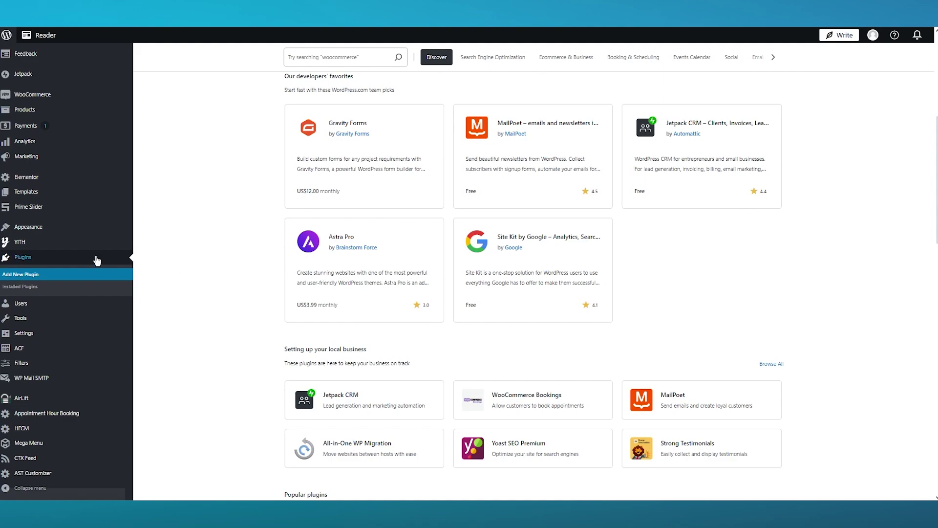
scroll(88, 250, up, 2)
scroll(206, 220, up, 3)
scroll(165, 205, up, 1)
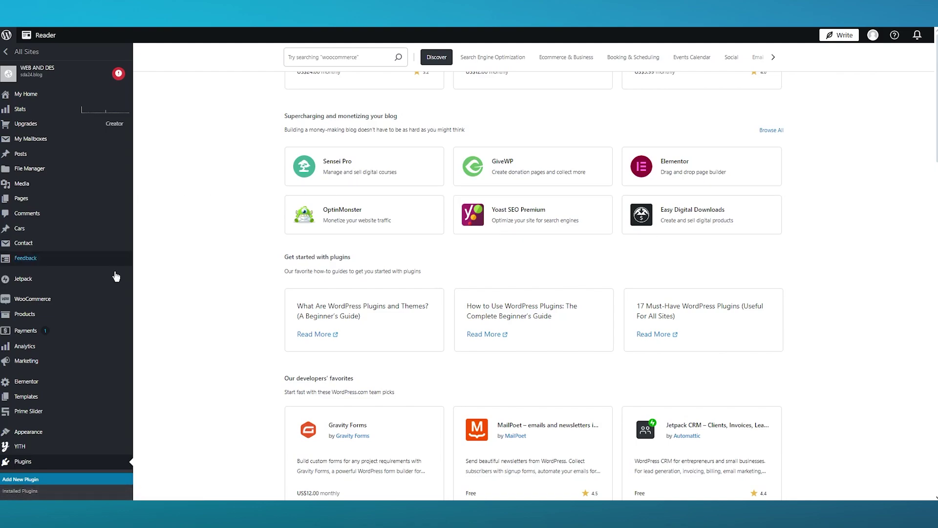
scroll(27, 333, down, 5)
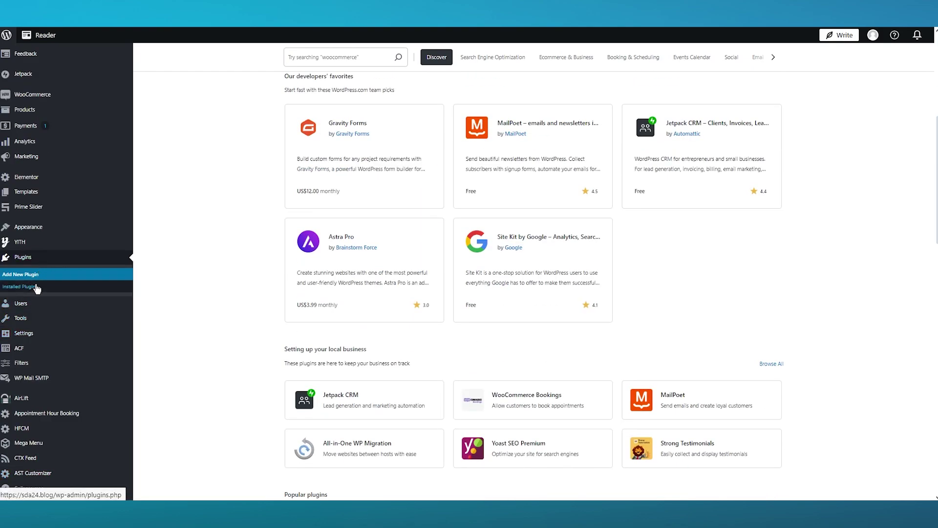
scroll(37, 295, up, 5)
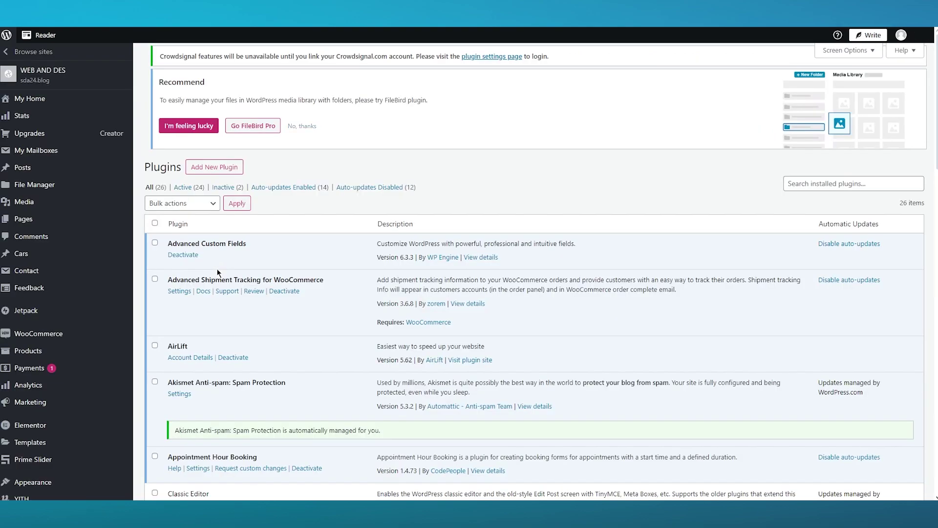
scroll(252, 251, down, 4)
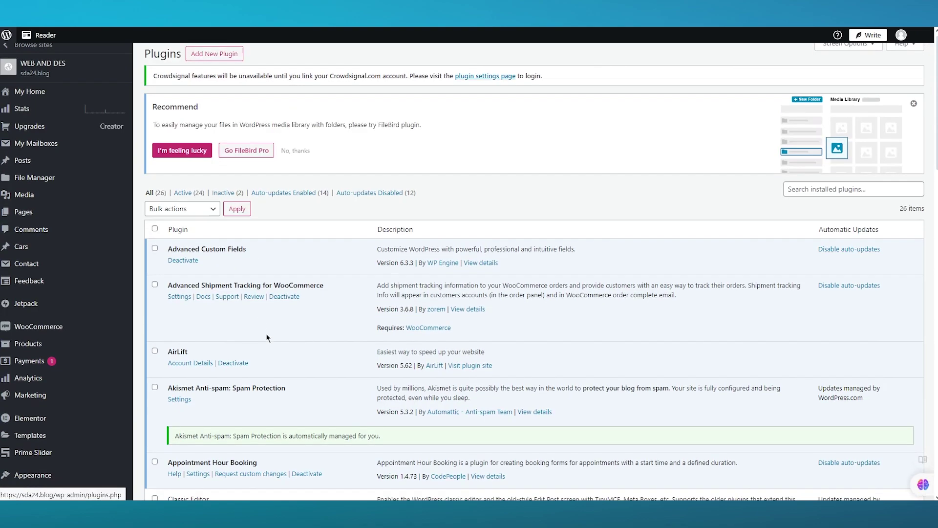
scroll(267, 337, down, 1)
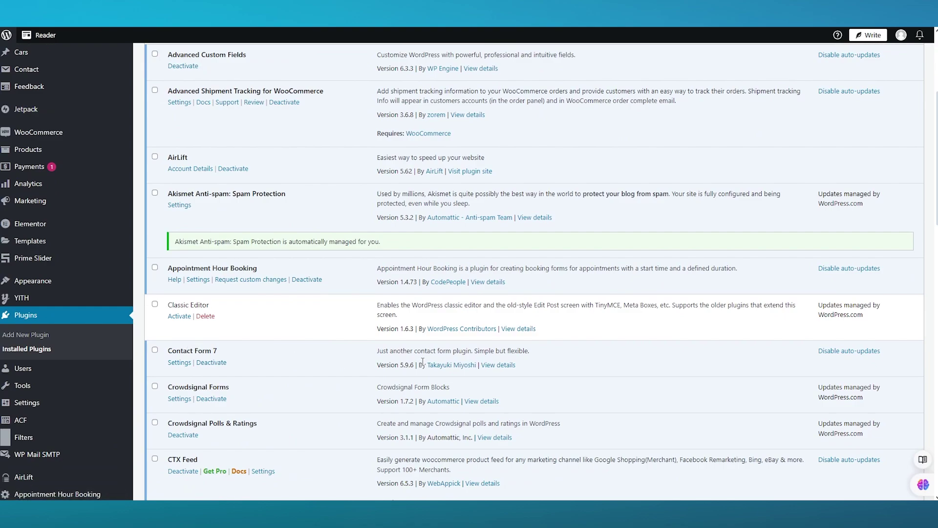
- From Contact Form 7's forms list, add a new contact form with the default template
click(172, 363)
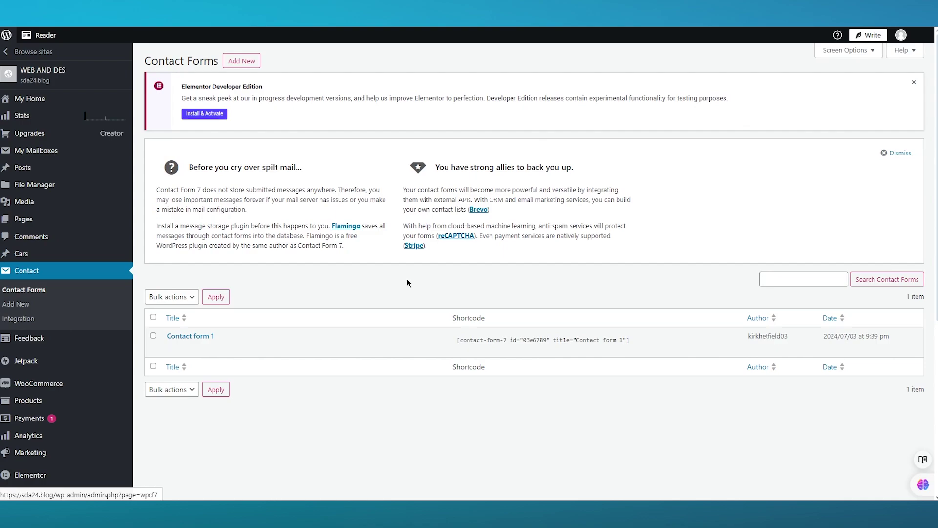
click(245, 61)
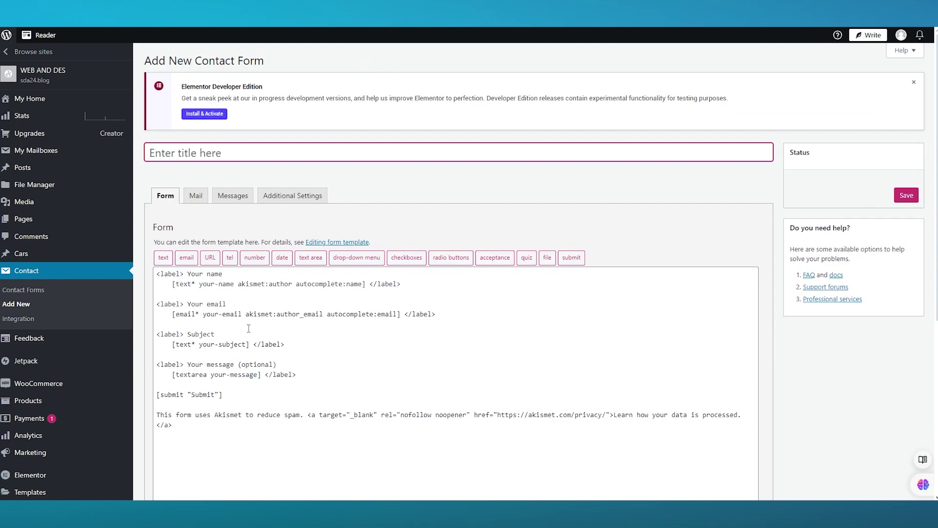
- Replace the 'Your name' field label in the form template with a new name
drag(223, 274, 184, 274)
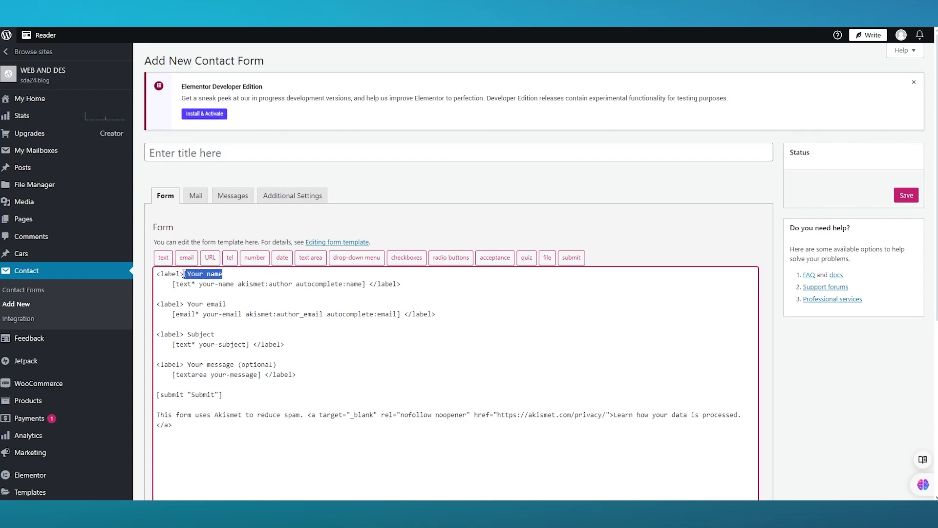
key(BackSpace)
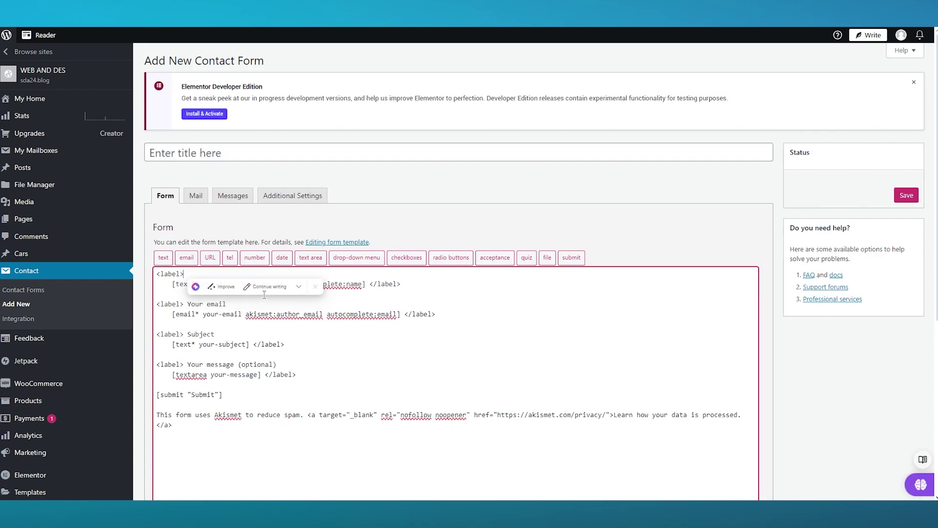
text(john)
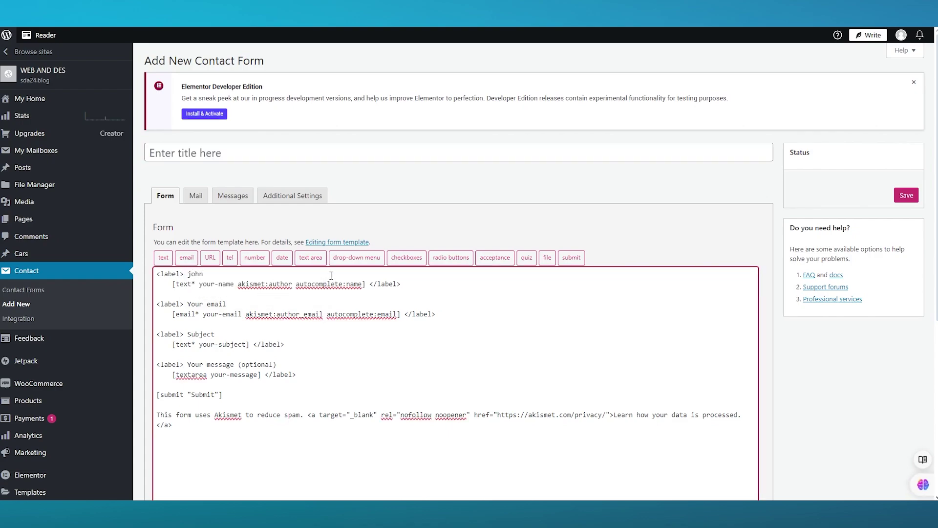
click(327, 313)
click(228, 297)
click(206, 275)
- Save the new Untitled contact form to generate its shortcode
scroll(445, 311, down, 4)
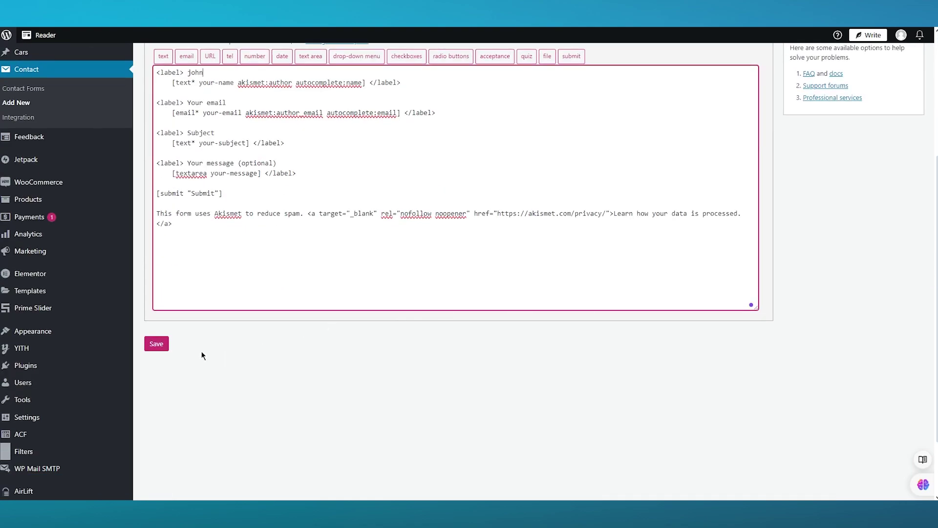
click(161, 344)
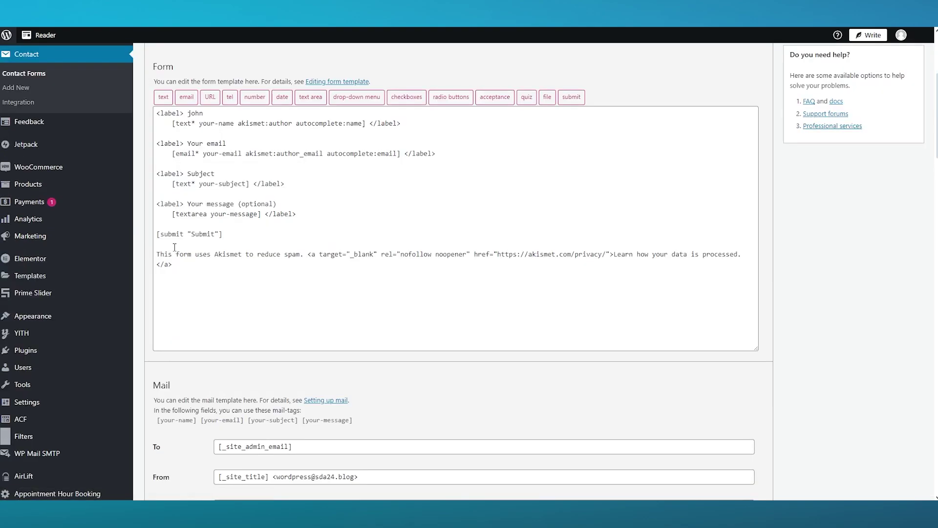
scroll(254, 287, down, 4)
scroll(253, 287, up, 5)
scroll(219, 263, down, 5)
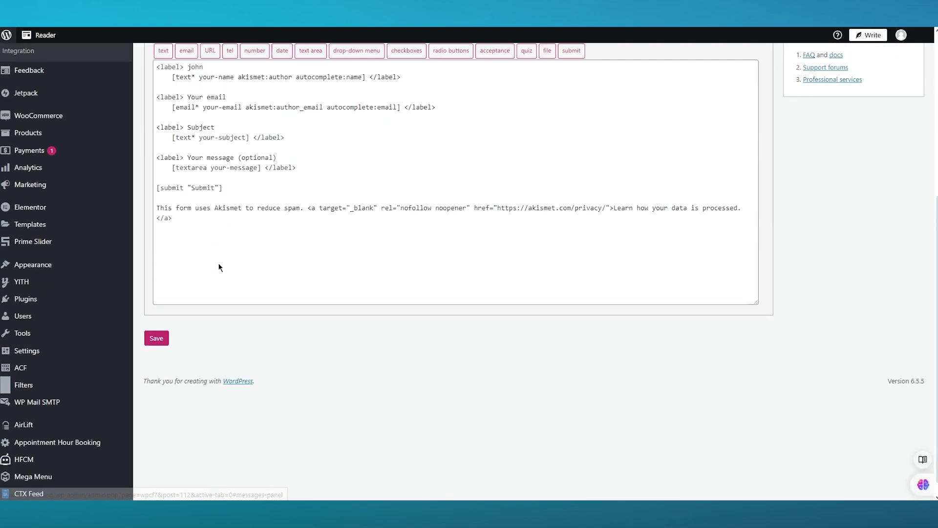
scroll(219, 263, up, 2)
scroll(218, 263, up, 3)
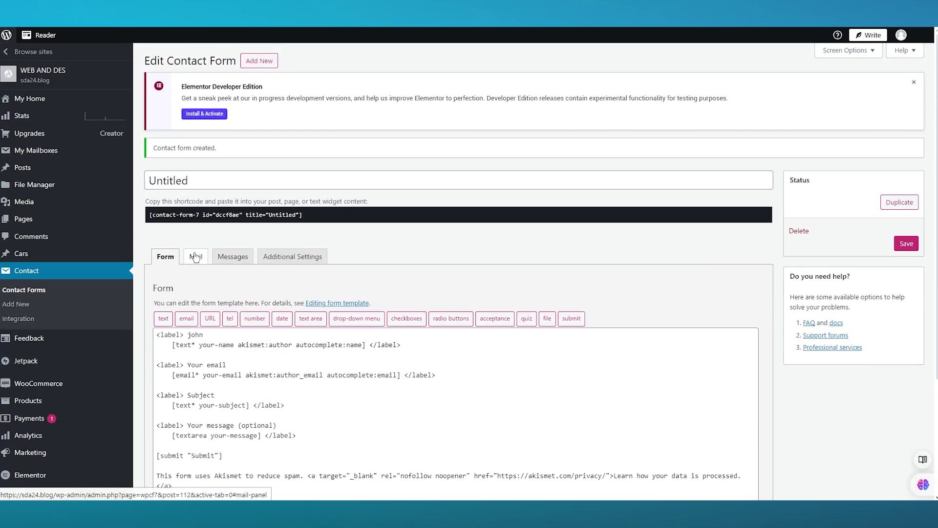
- Review the Mail tab fields down to File attachments, then view the Messages settings
click(196, 257)
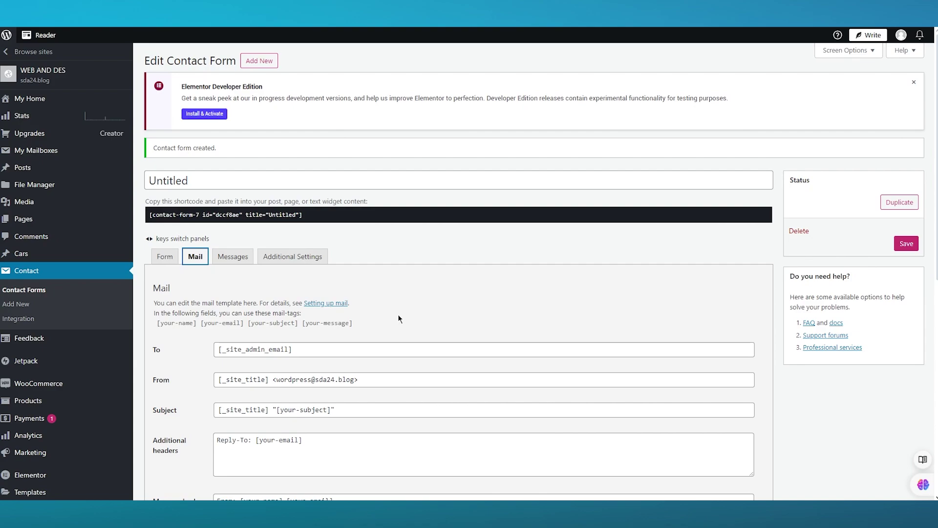
scroll(337, 326, down, 3)
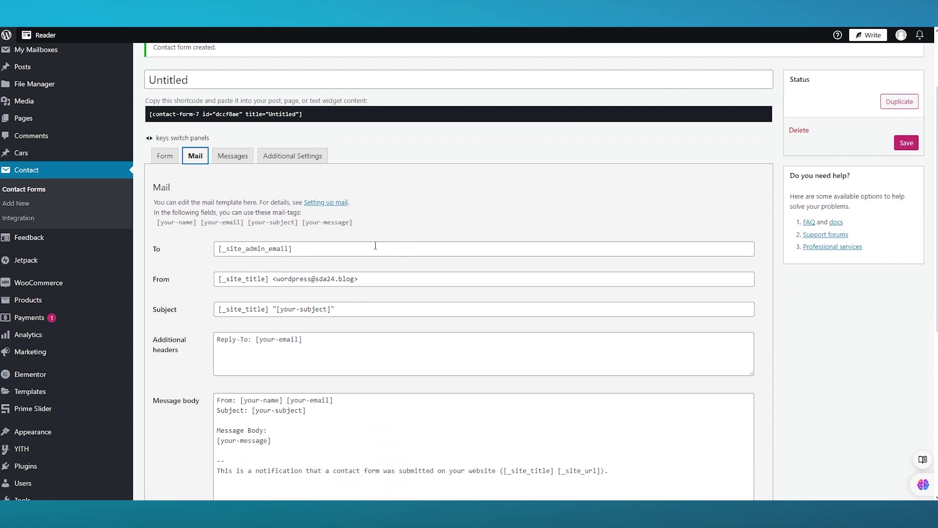
scroll(368, 243, down, 1)
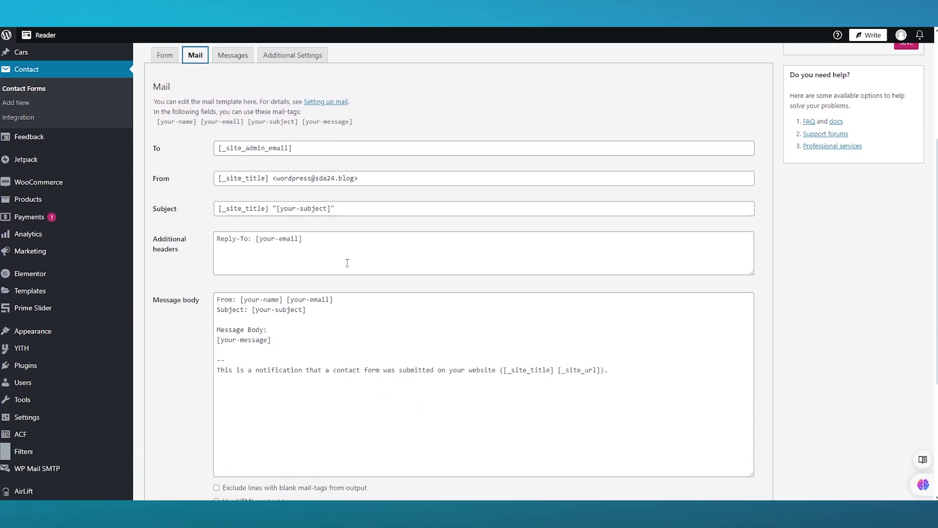
scroll(365, 199, down, 1)
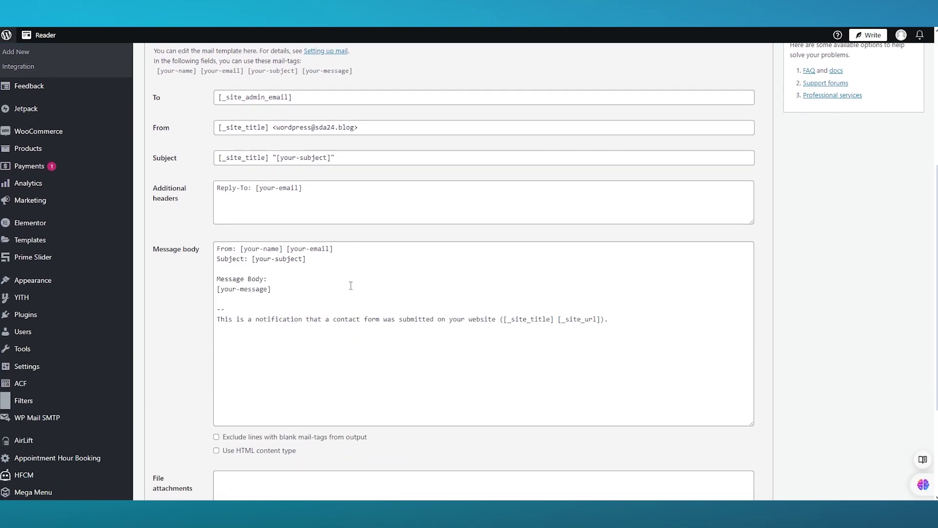
scroll(350, 285, down, 3)
click(328, 353)
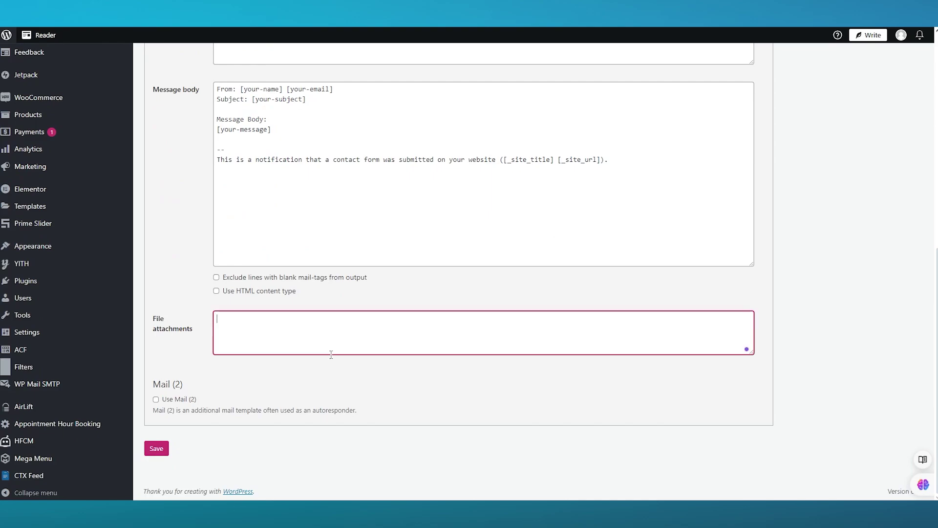
scroll(332, 352, up, 8)
click(232, 257)
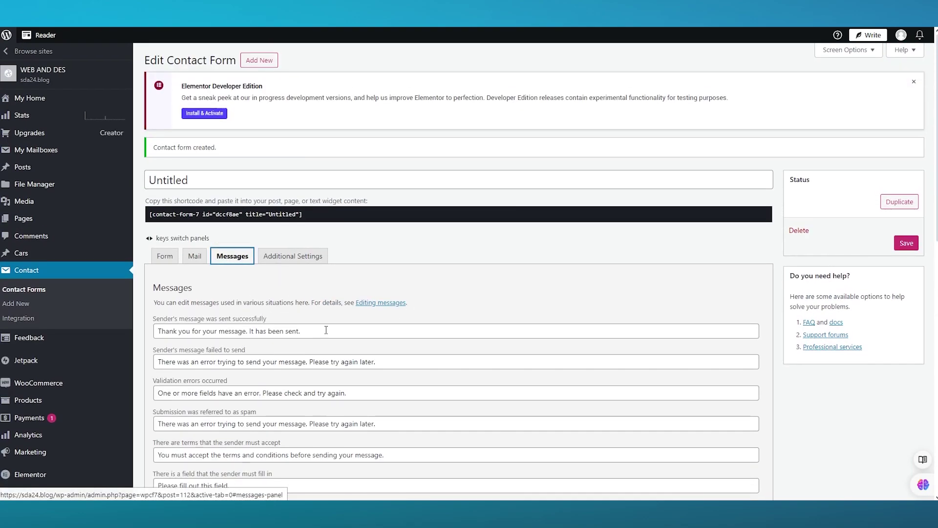
- Look over the Messages and Additional Settings panels and save the contact form
scroll(330, 329, down, 3)
scroll(338, 274, down, 8)
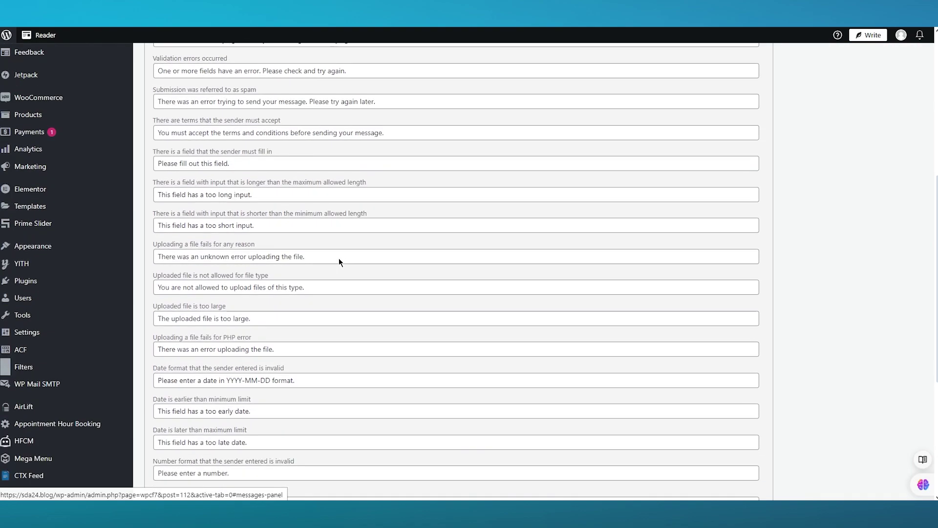
scroll(336, 249, down, 1)
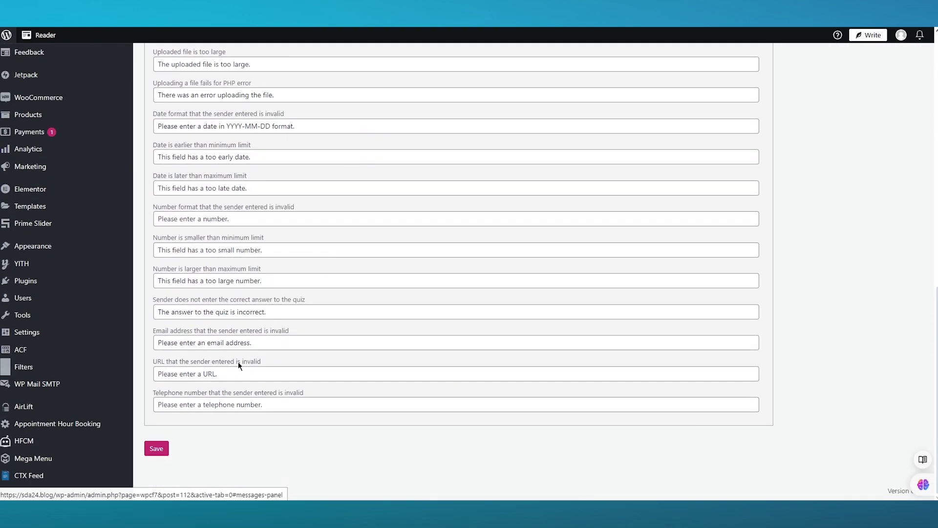
scroll(242, 354, up, 15)
click(293, 171)
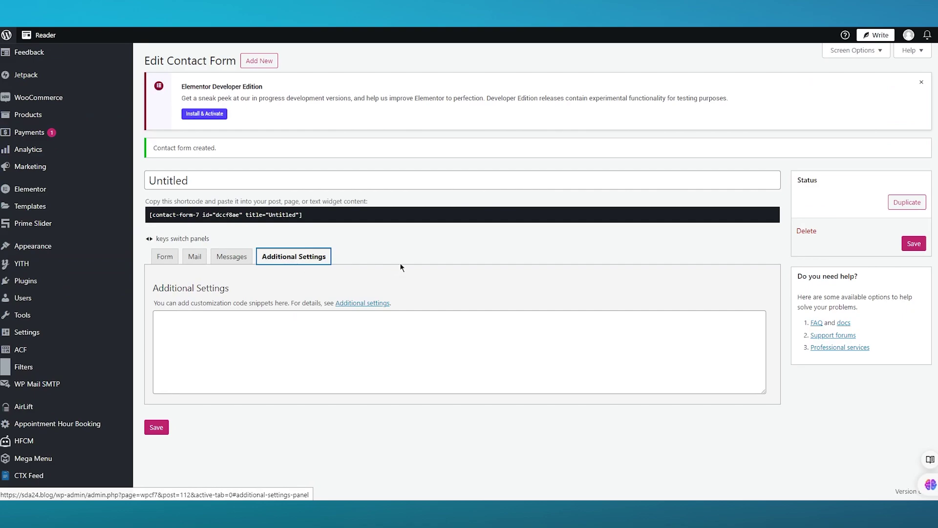
click(424, 245)
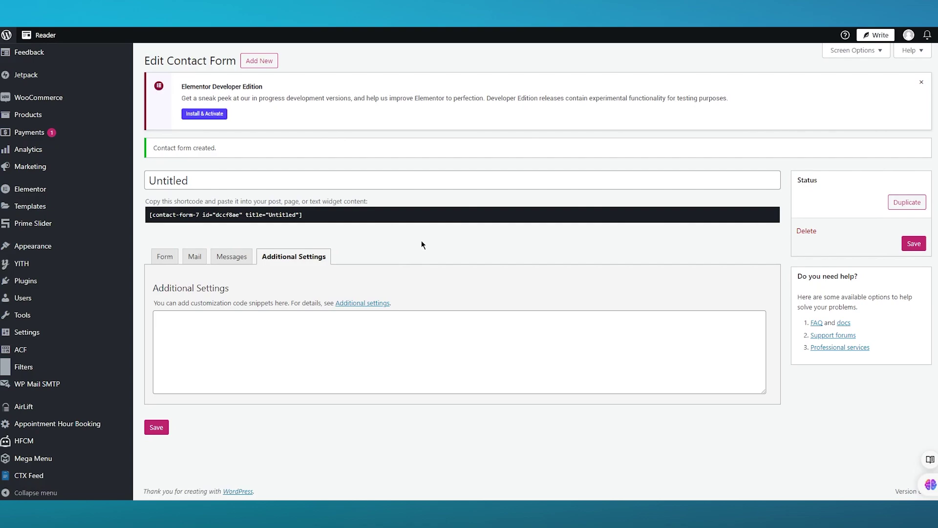
click(160, 430)
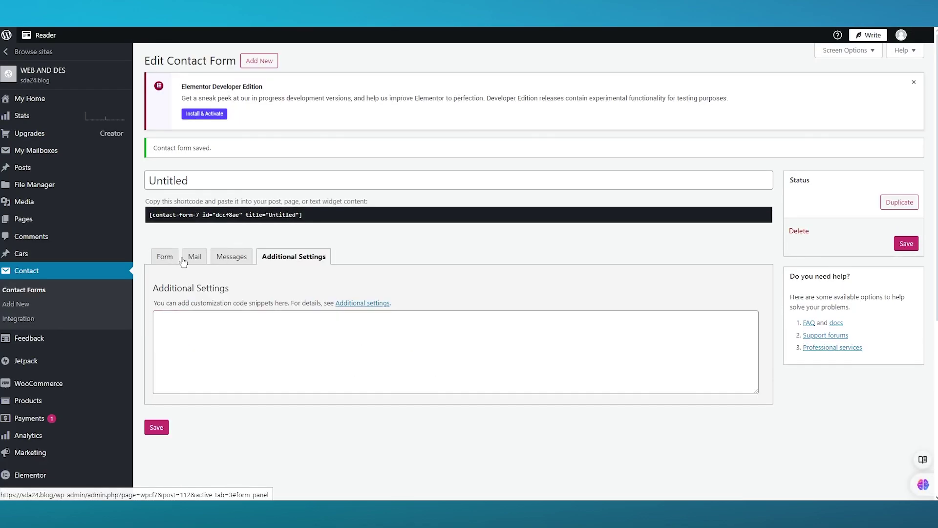
- Return to the Form template tab and focus the form's title field
click(172, 259)
click(212, 180)
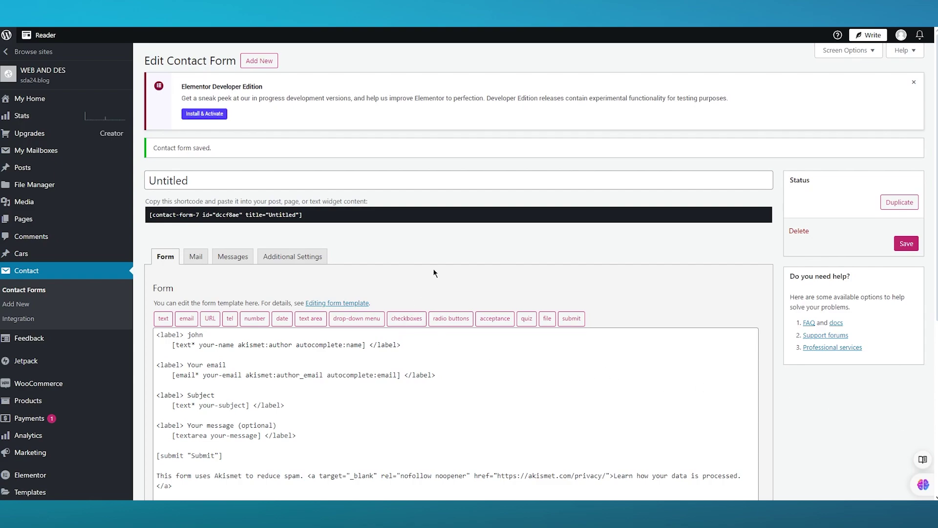
scroll(369, 305, down, 1)
scroll(371, 300, down, 4)
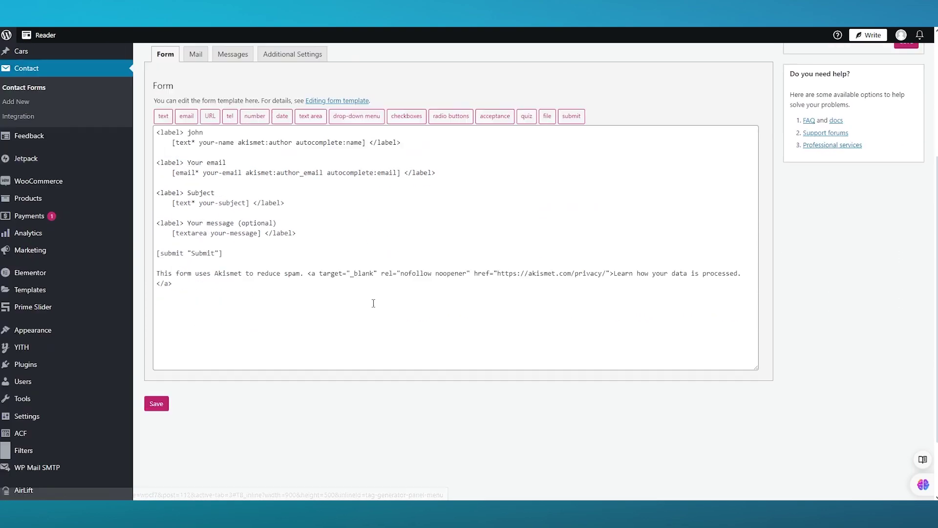
scroll(371, 303, up, 5)
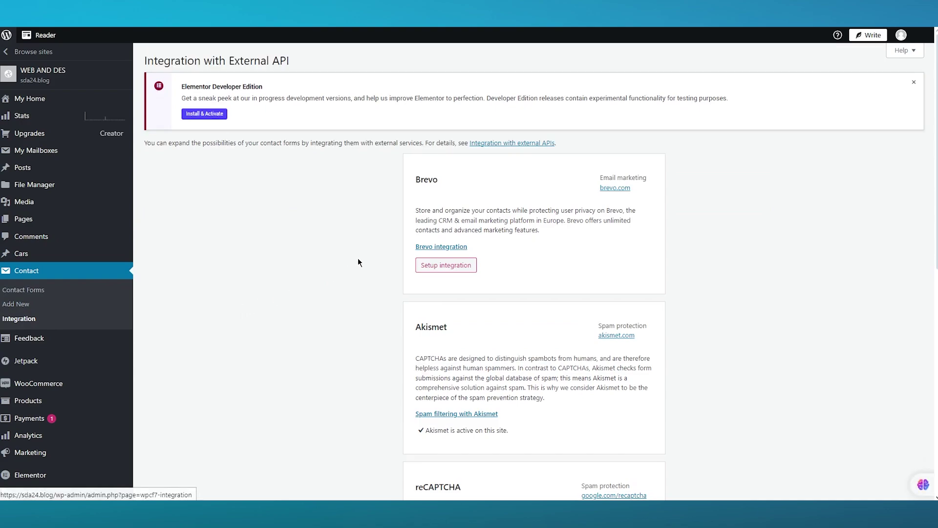
- Scroll through the Integration page and read the Brevo card's description
scroll(275, 270, down, 4)
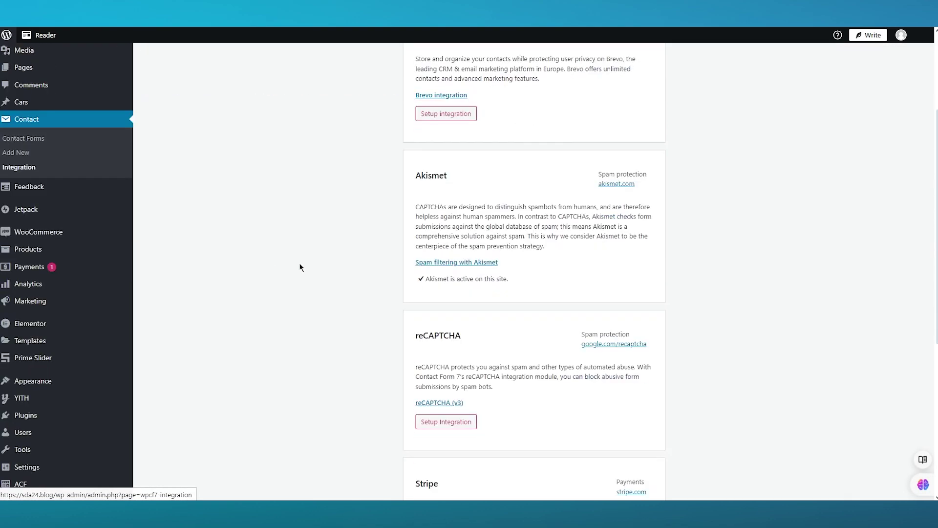
scroll(373, 254, down, 1)
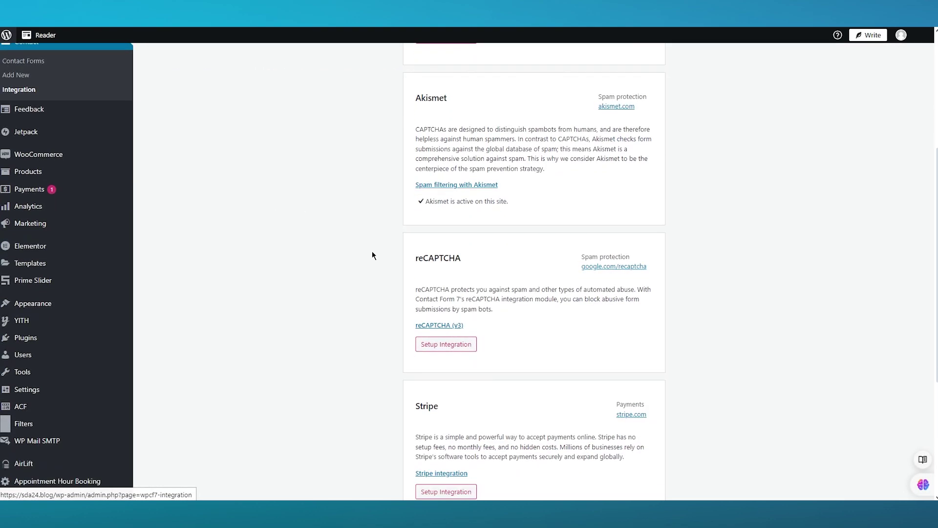
scroll(373, 255, down, 1)
scroll(373, 255, down, 3)
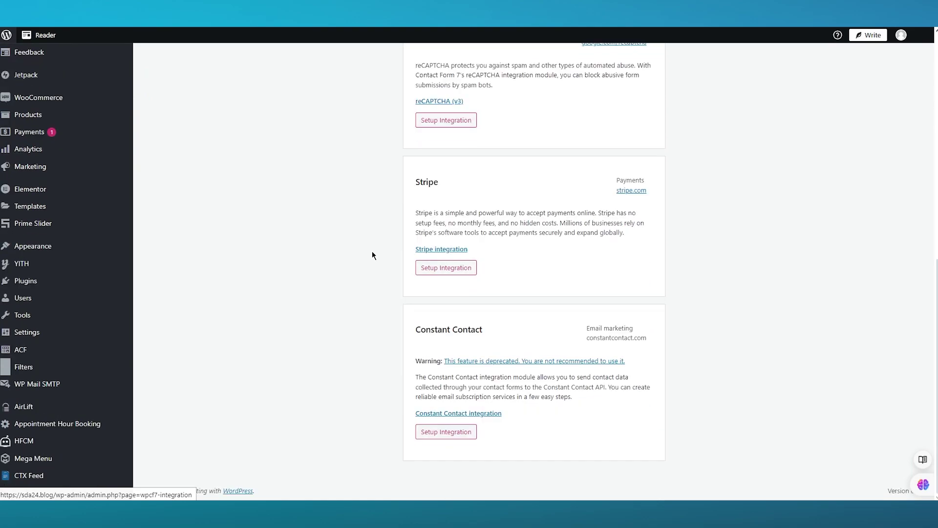
scroll(313, 247, up, 6)
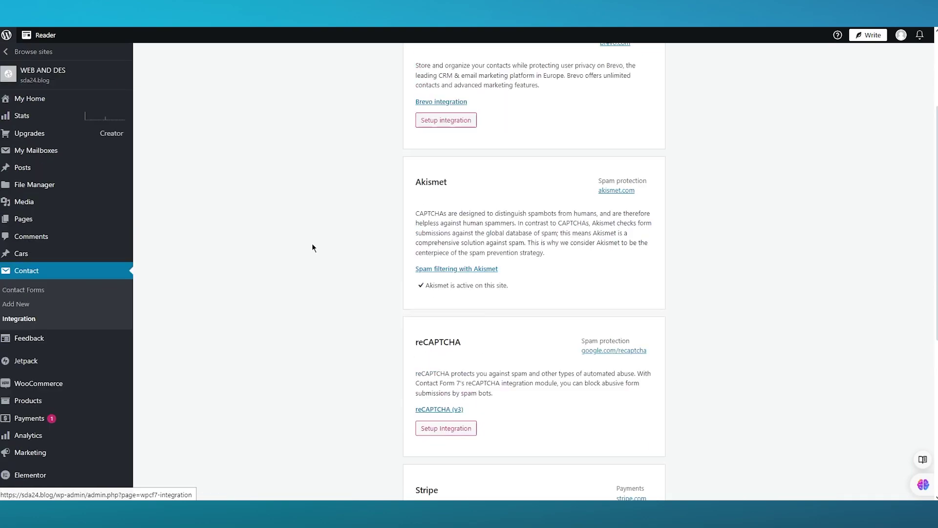
scroll(313, 247, up, 3)
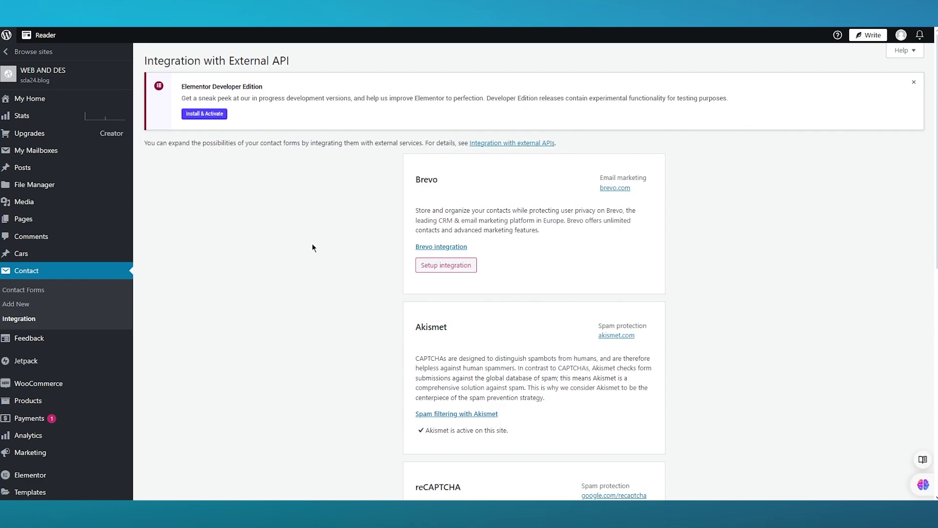
scroll(313, 248, down, 9)
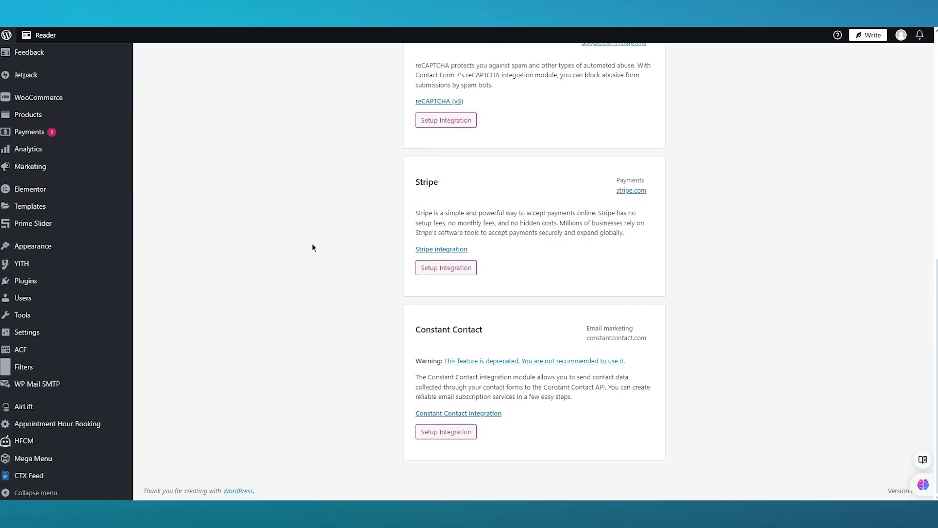
scroll(313, 248, up, 10)
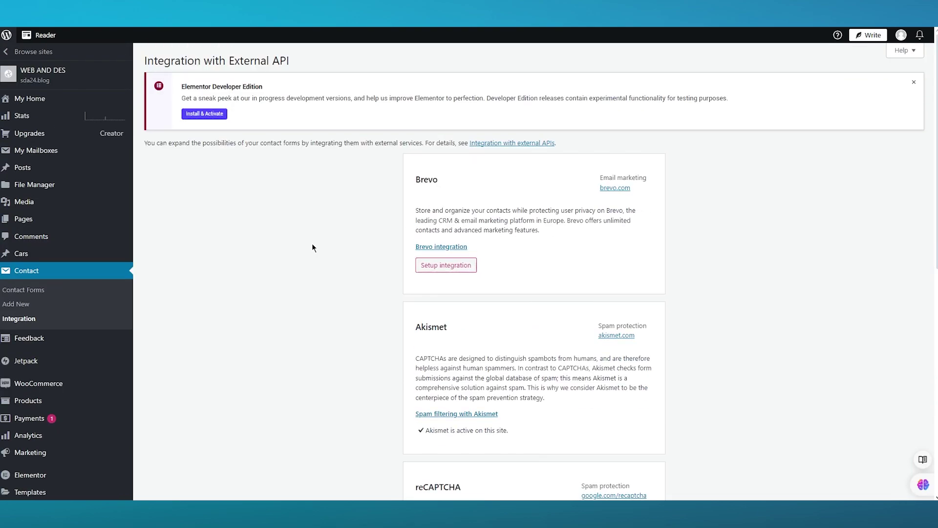
scroll(313, 247, down, 9)
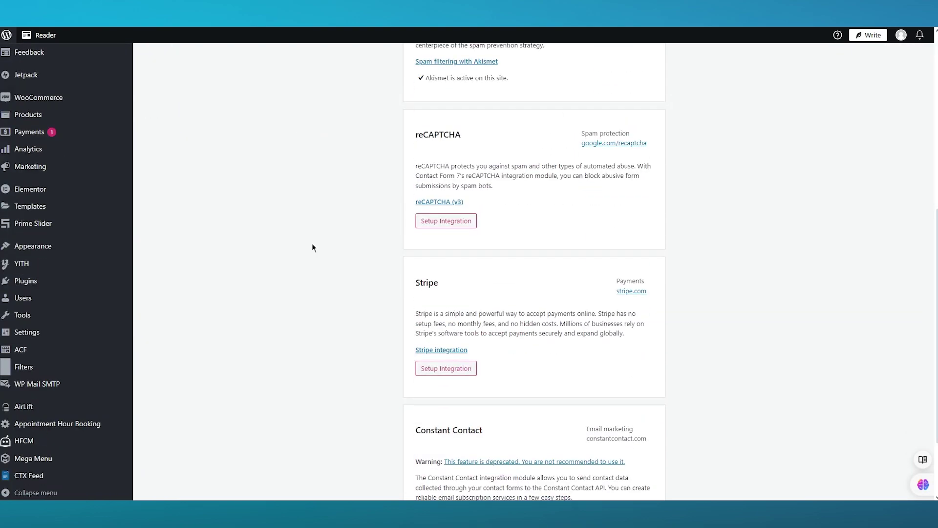
scroll(313, 245, up, 7)
scroll(463, 242, up, 2)
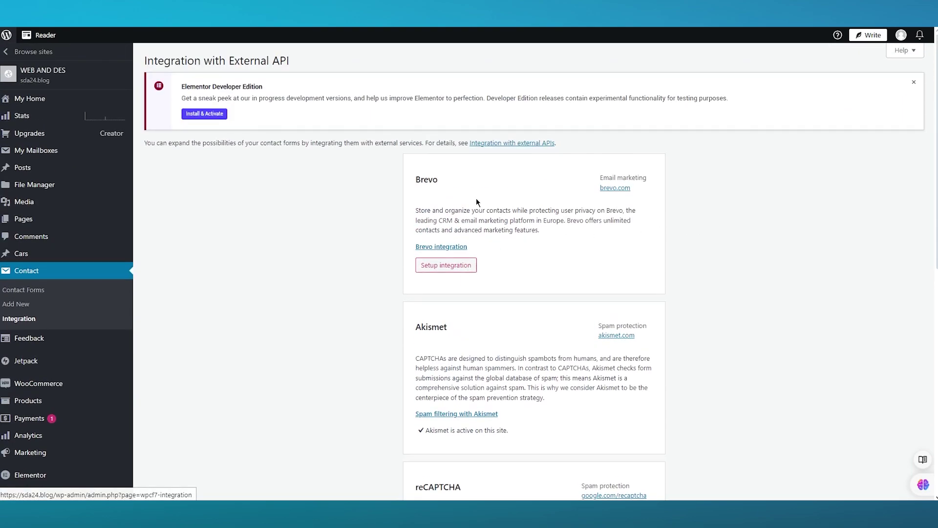
drag(416, 208, 544, 231)
click(743, 249)
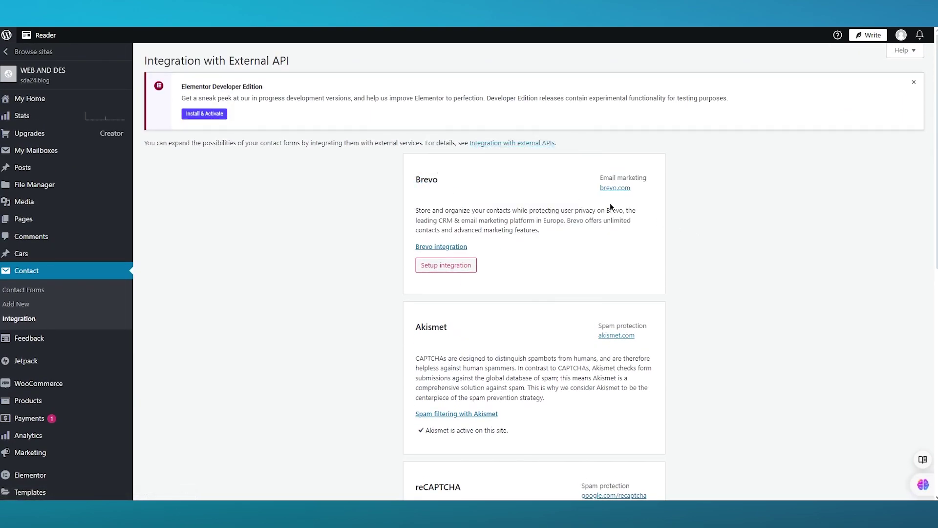
- Read through the Akismet, reCAPTCHA and Stripe integration cards
scroll(497, 232, down, 4)
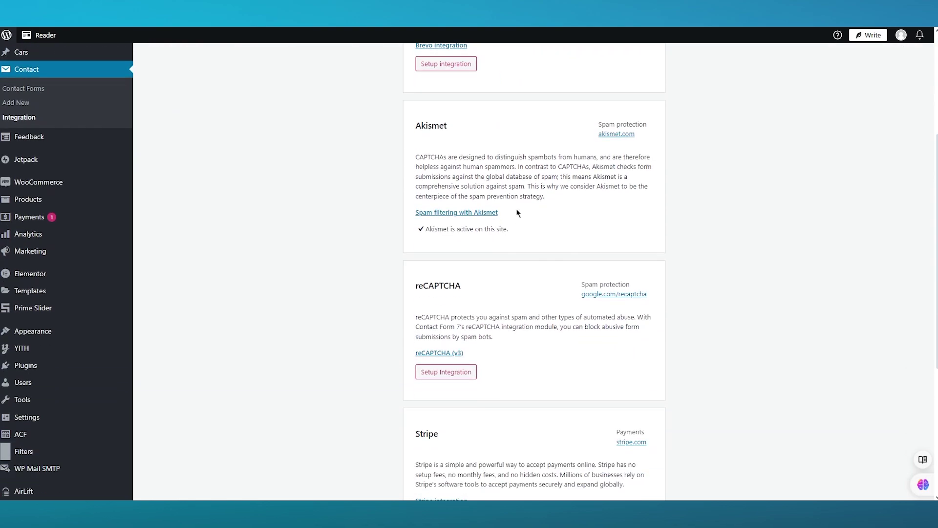
drag(516, 208, 379, 173)
click(298, 191)
scroll(299, 192, down, 2)
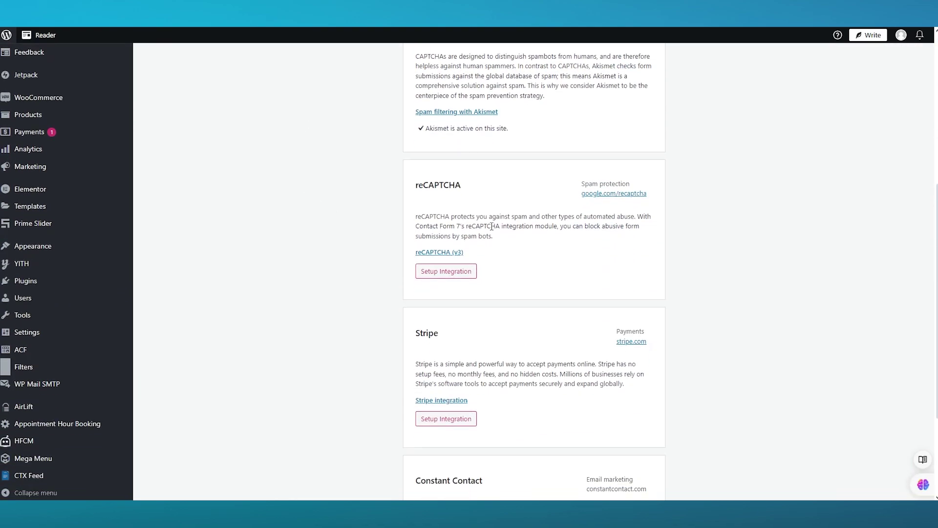
drag(465, 253, 462, 174)
click(300, 231)
scroll(386, 265, down, 3)
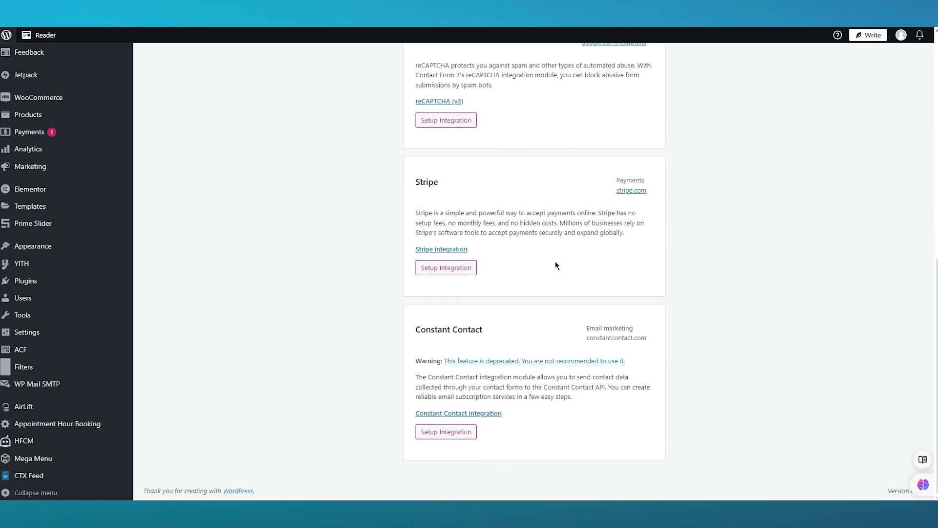
drag(637, 241, 362, 208)
click(351, 215)
scroll(303, 300, up, 10)
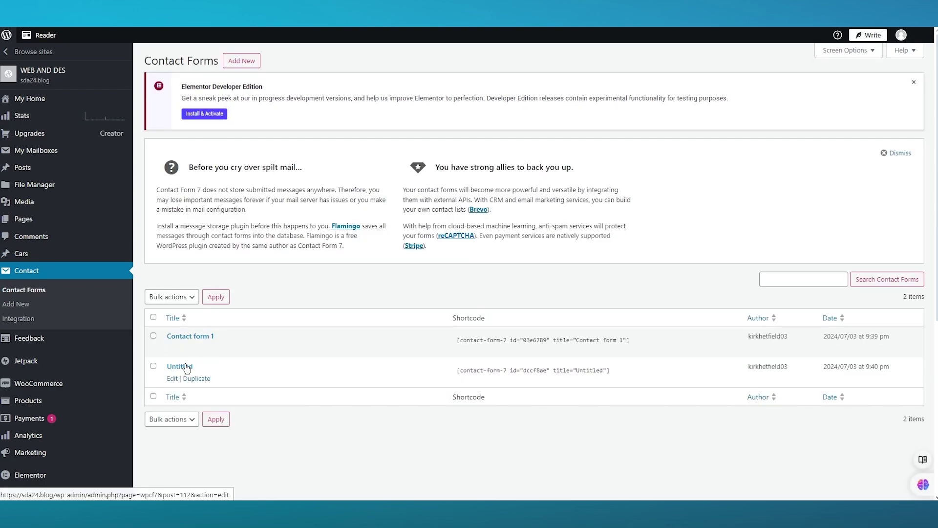
- Open the Untitled form and click into its empty Additional Settings box
click(187, 368)
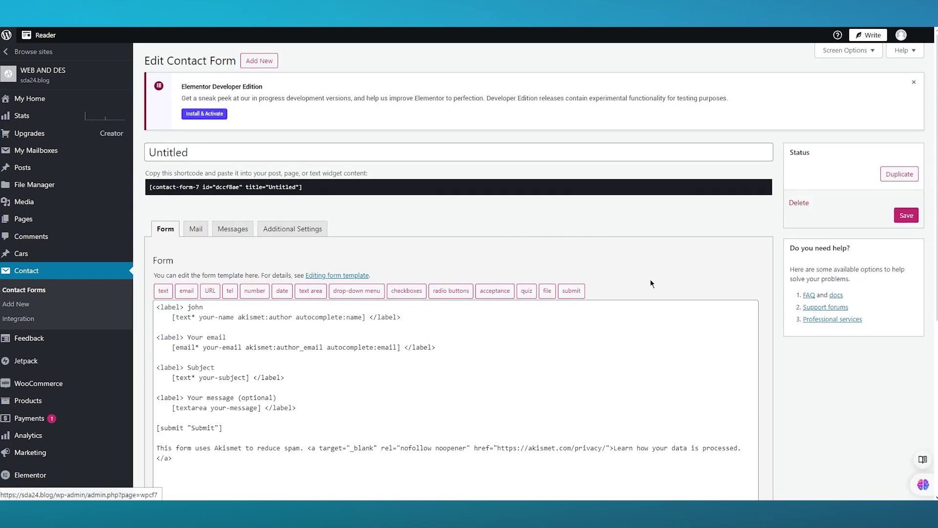
click(266, 231)
click(263, 317)
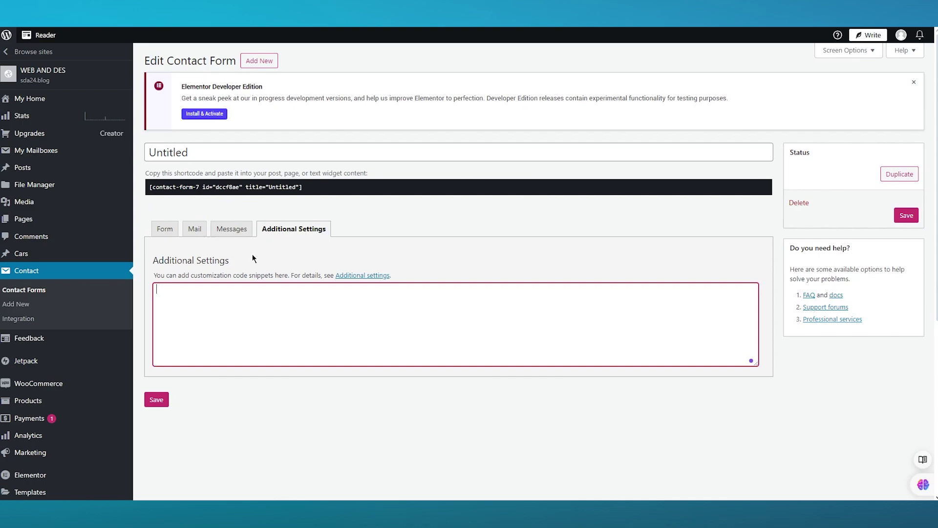
mouse_move(62, 226)
scroll(62, 228, down, 2)
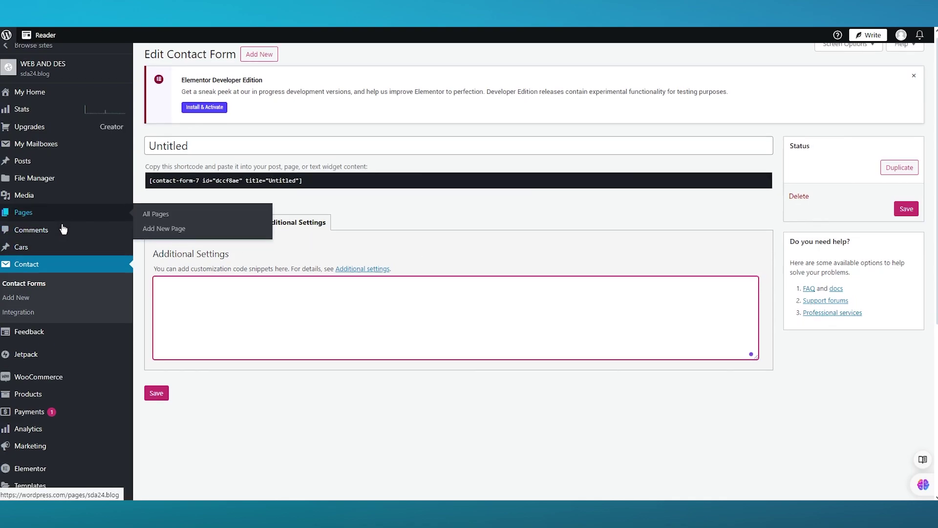
scroll(72, 235, down, 2)
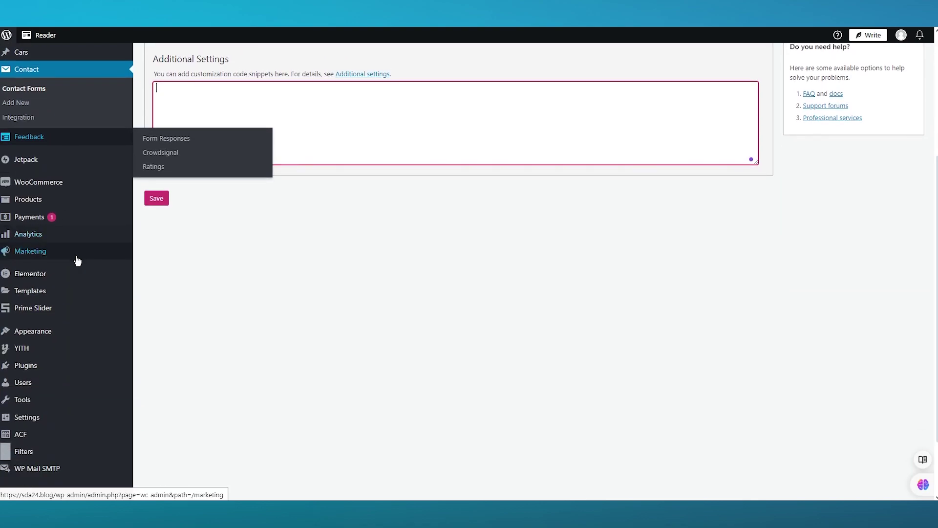
- Create a new page from the Elementor Home dashboard
mouse_move(51, 280)
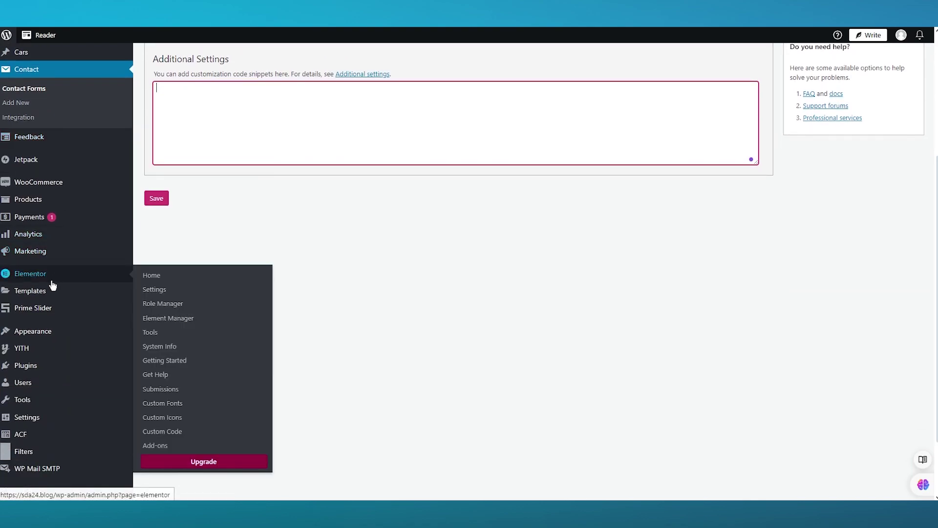
click(172, 281)
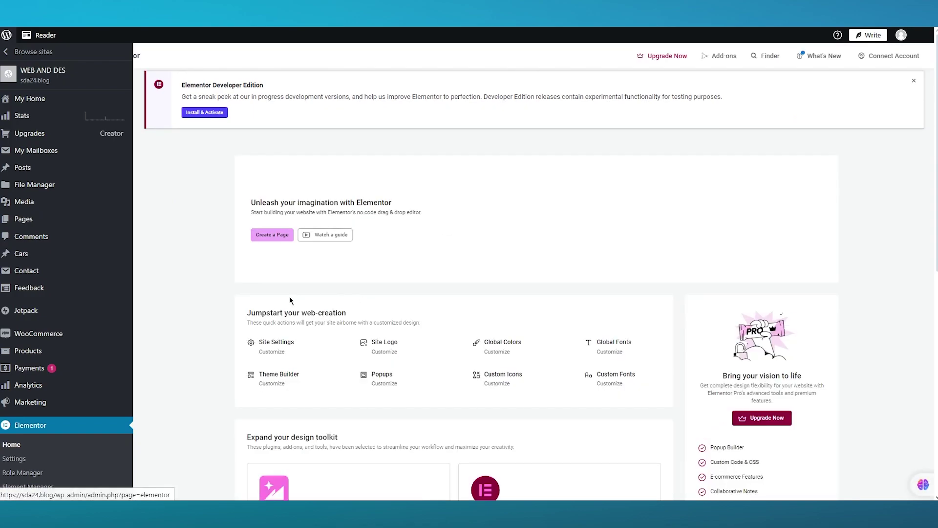
click(274, 239)
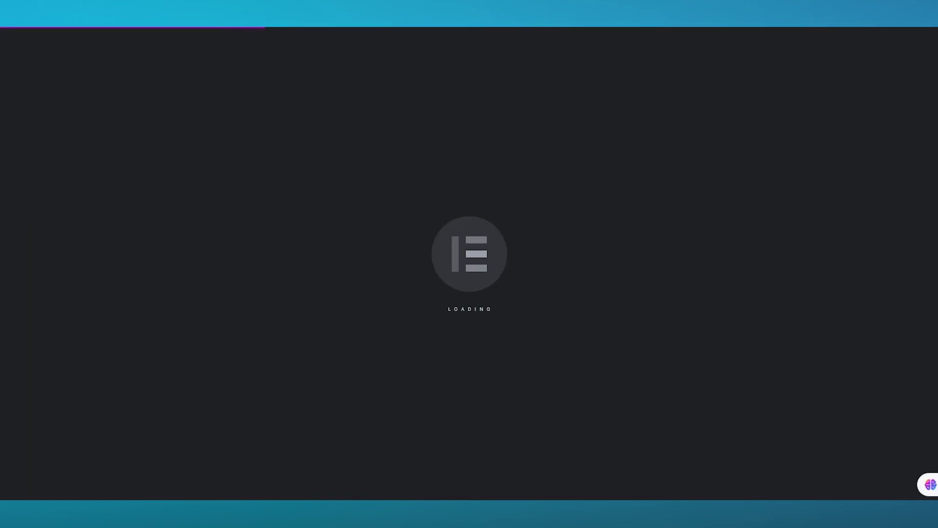
- Collapse the CodePeople and Prime Slider categories and expand the WordPress widget category
mouse_move(440, 513)
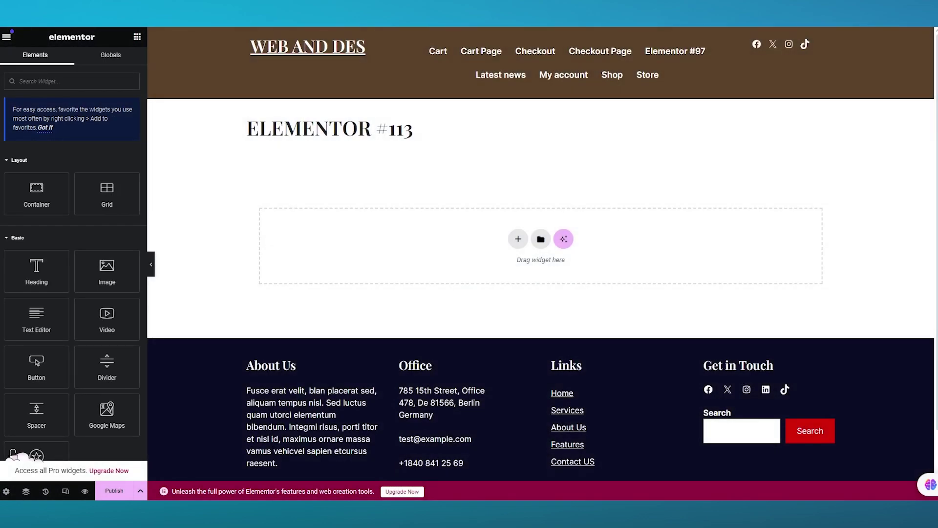
scroll(56, 299, down, 9)
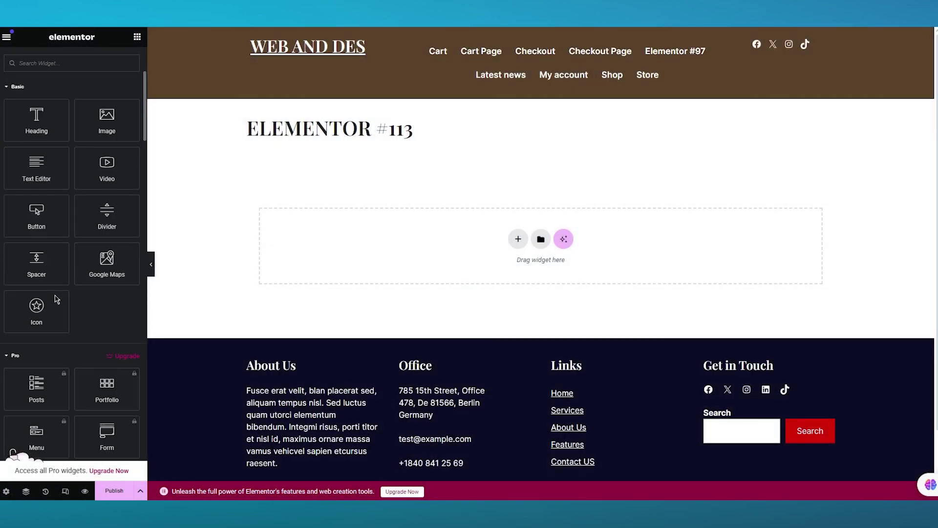
scroll(56, 299, down, 20)
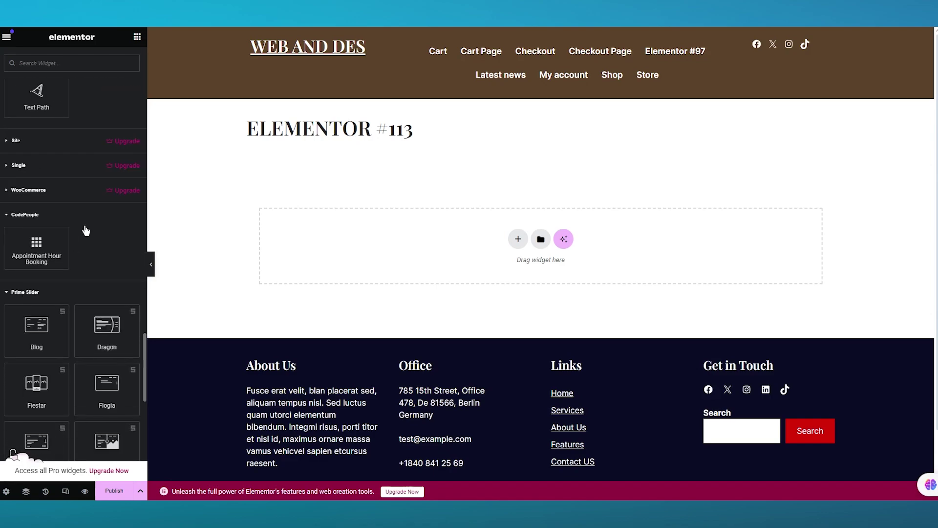
click(33, 217)
click(27, 240)
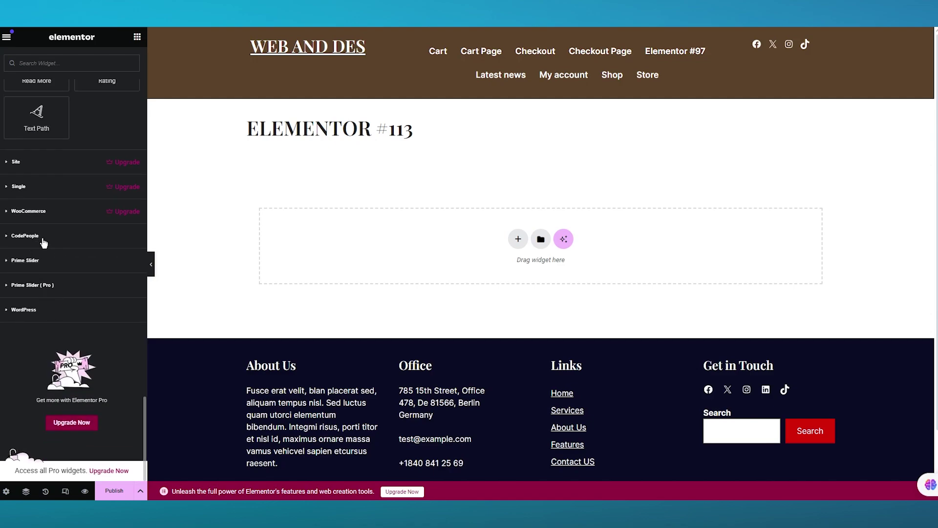
click(35, 163)
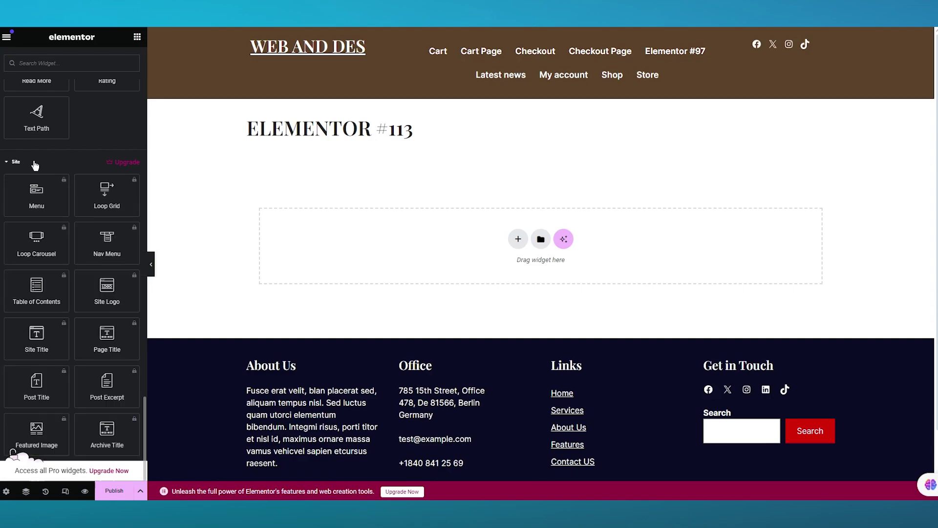
click(35, 164)
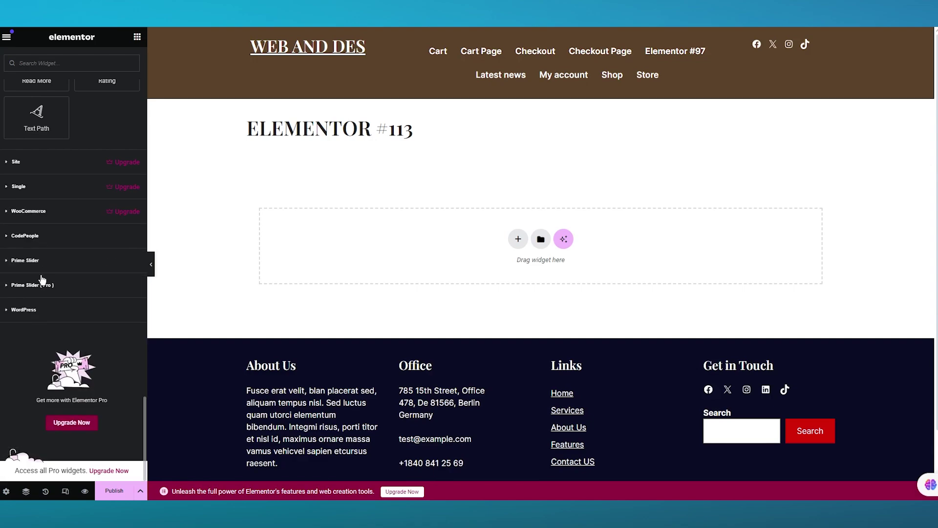
click(40, 310)
- Browse the WordPress widgets and search the Elements panel for 'con'
scroll(41, 310, down, 15)
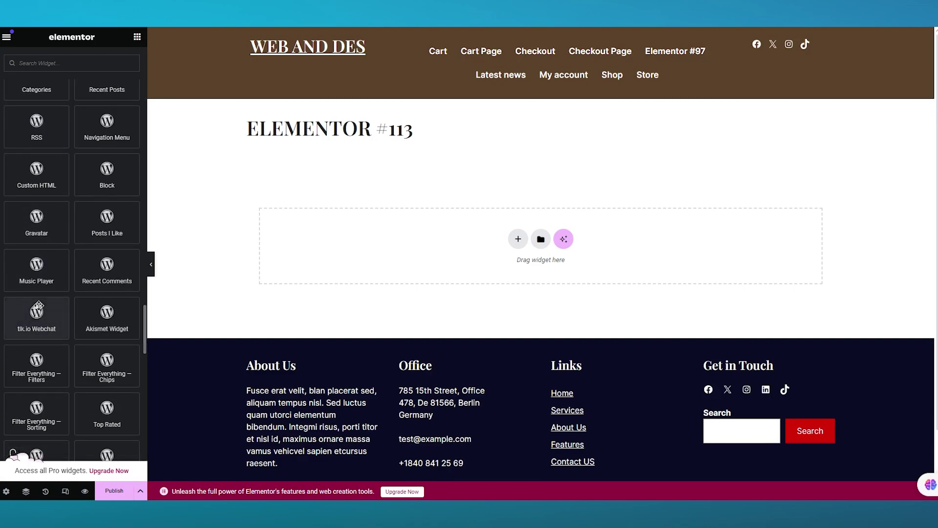
scroll(49, 313, down, 10)
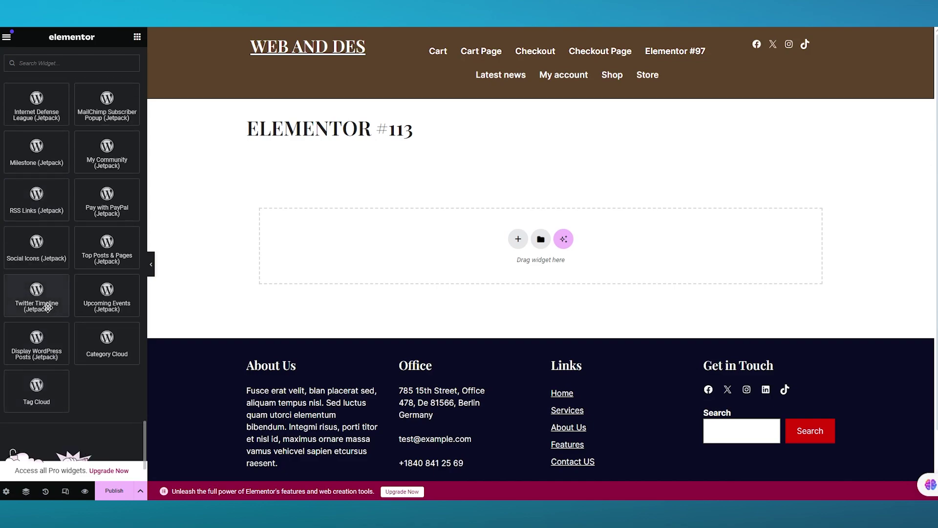
scroll(47, 279, up, 15)
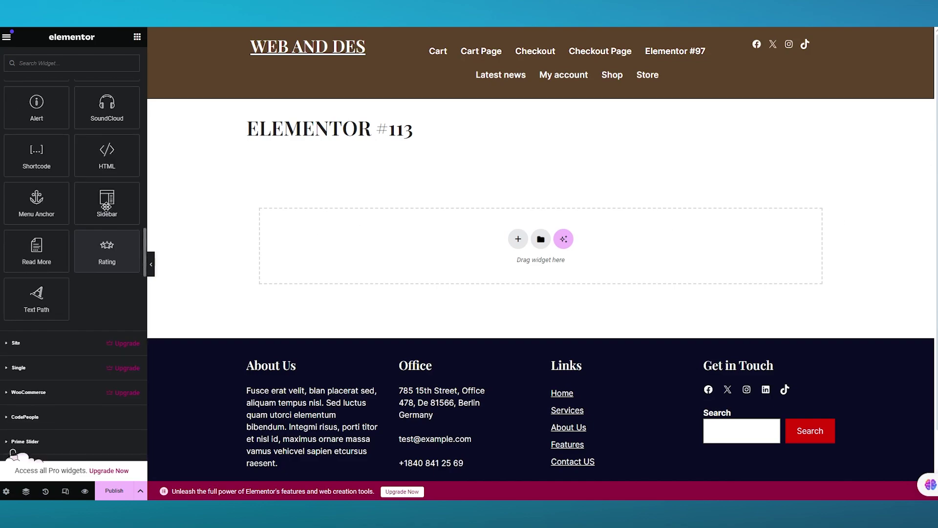
scroll(72, 146, up, 15)
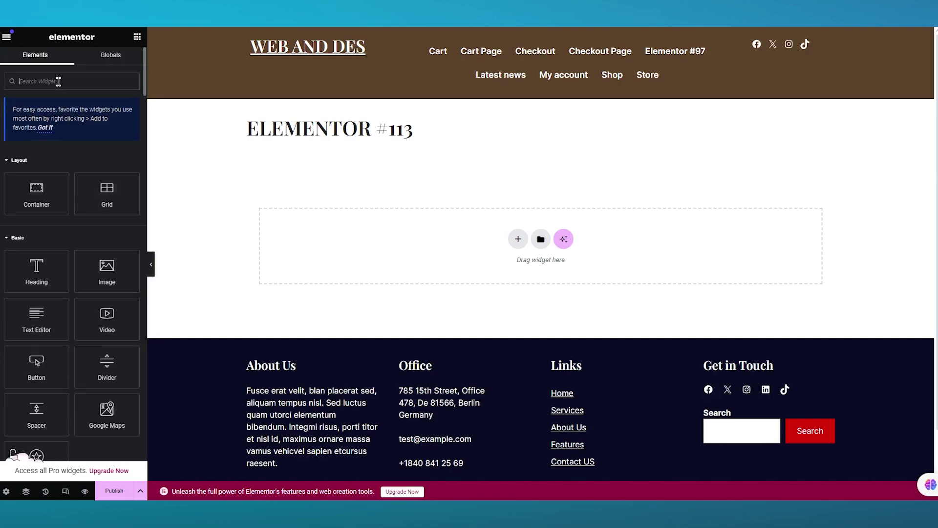
click(62, 82)
text(con)
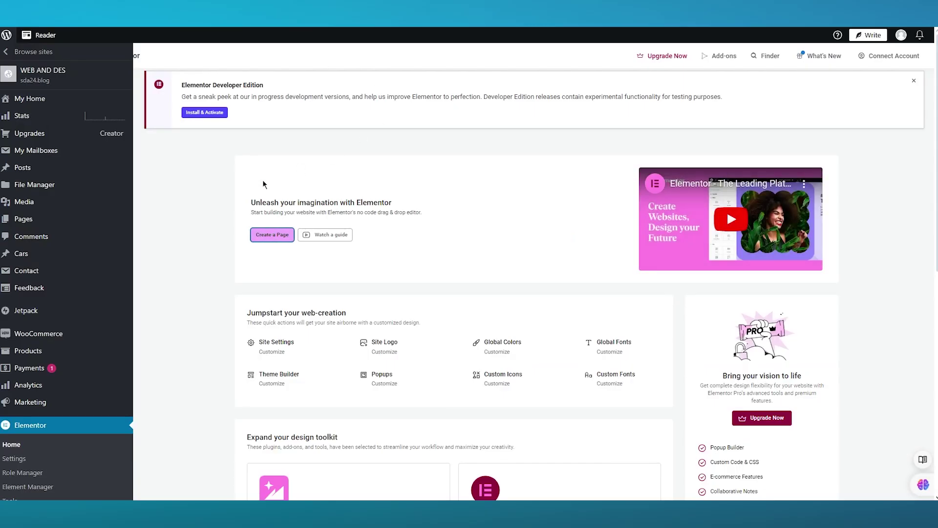
- Go through Elementor Settings to the Contact Form 7 Contact Forms list
scroll(49, 416, down, 1)
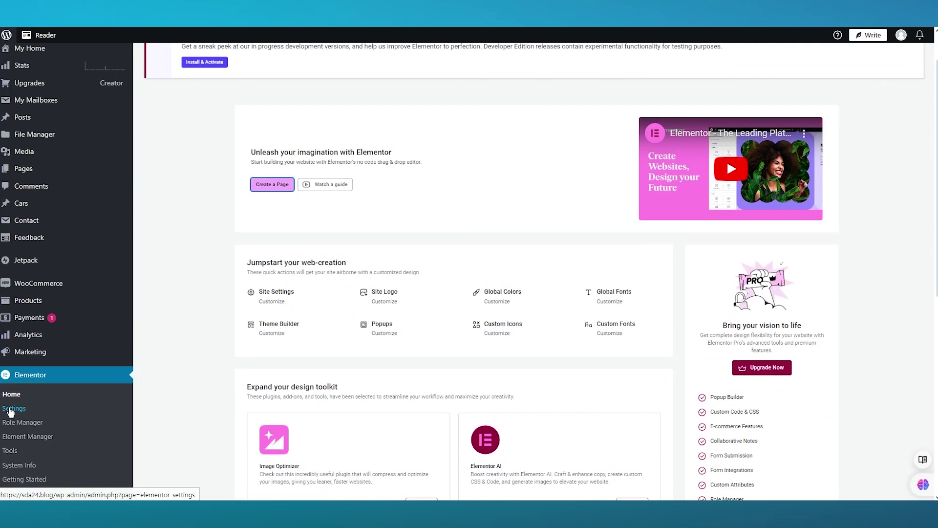
click(8, 415)
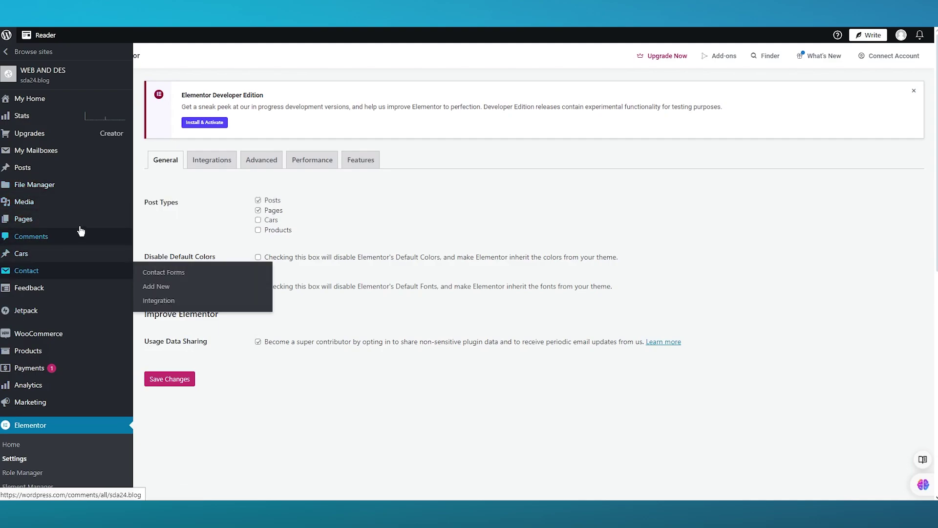
mouse_move(49, 280)
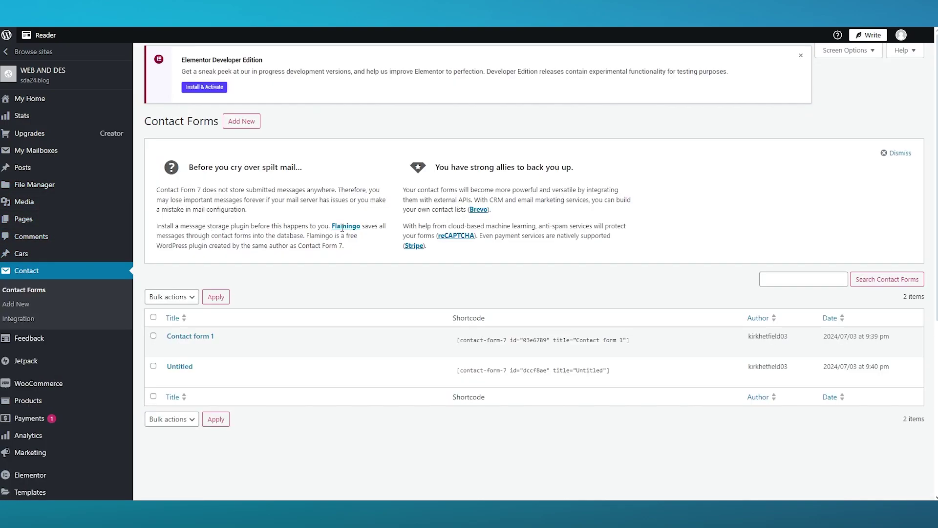
- Open the Untitled contact form and copy its shortcode to the clipboard
click(181, 365)
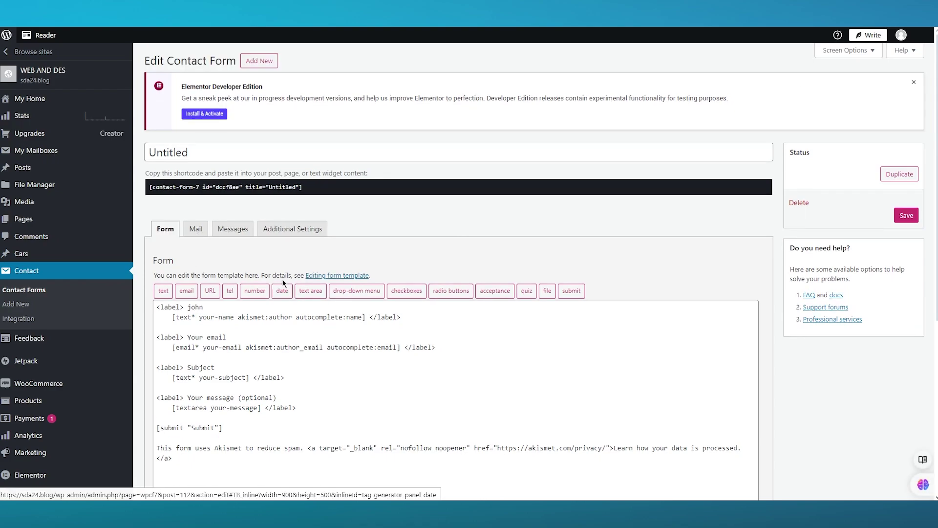
click(309, 182)
right_click(291, 187)
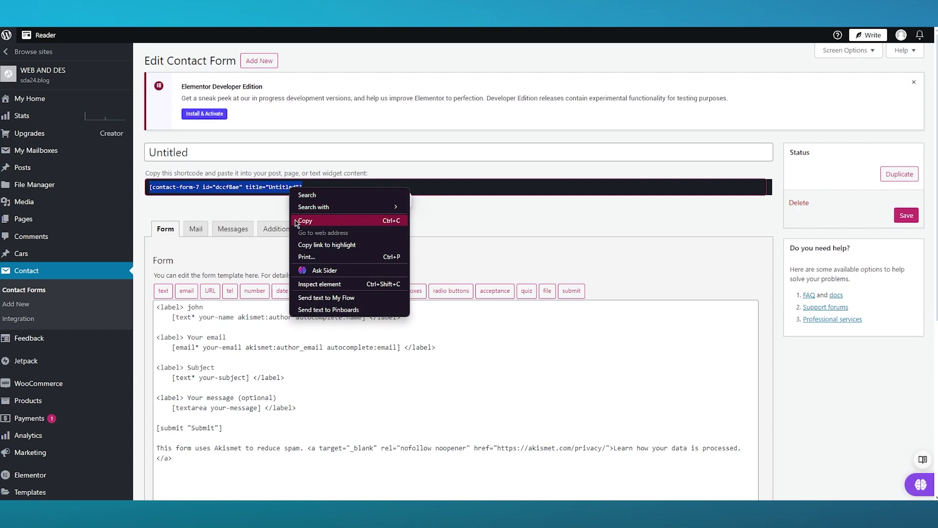
click(303, 221)
click(188, 211)
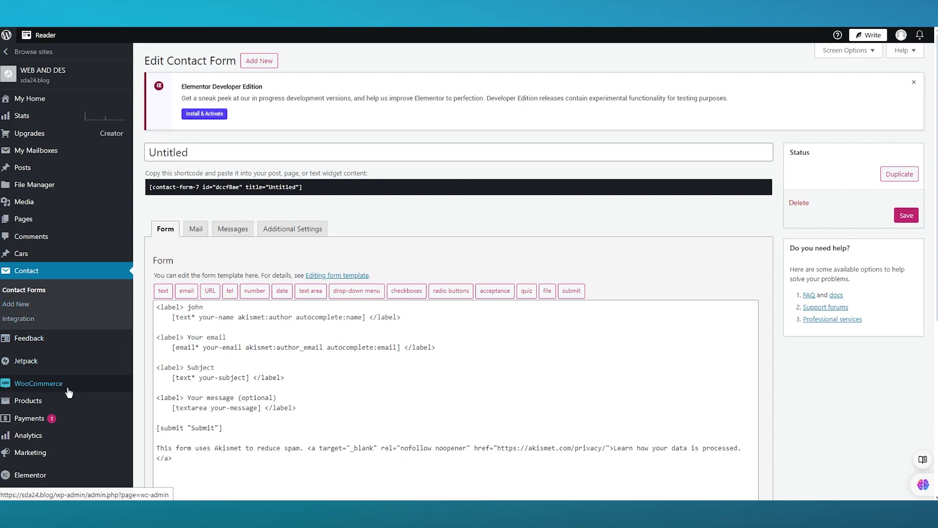
scroll(74, 381, down, 1)
scroll(73, 373, down, 3)
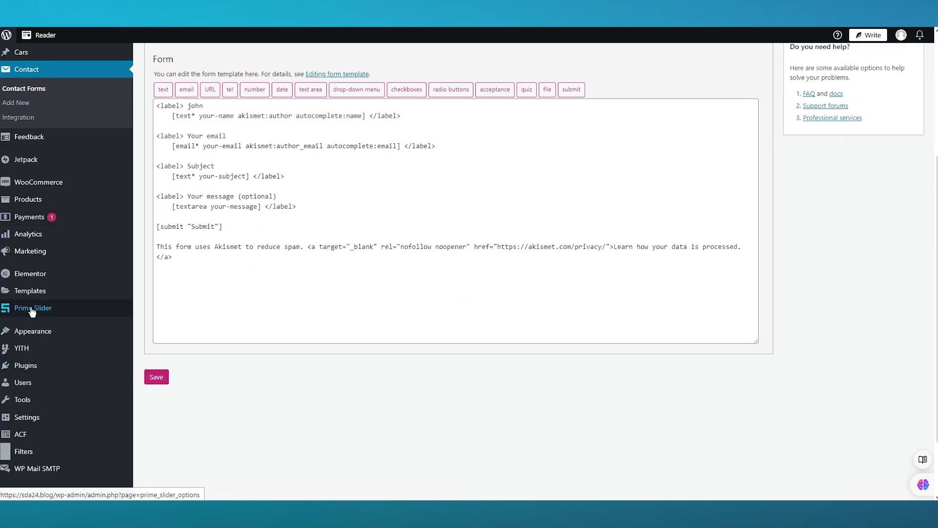
mouse_move(137, 282)
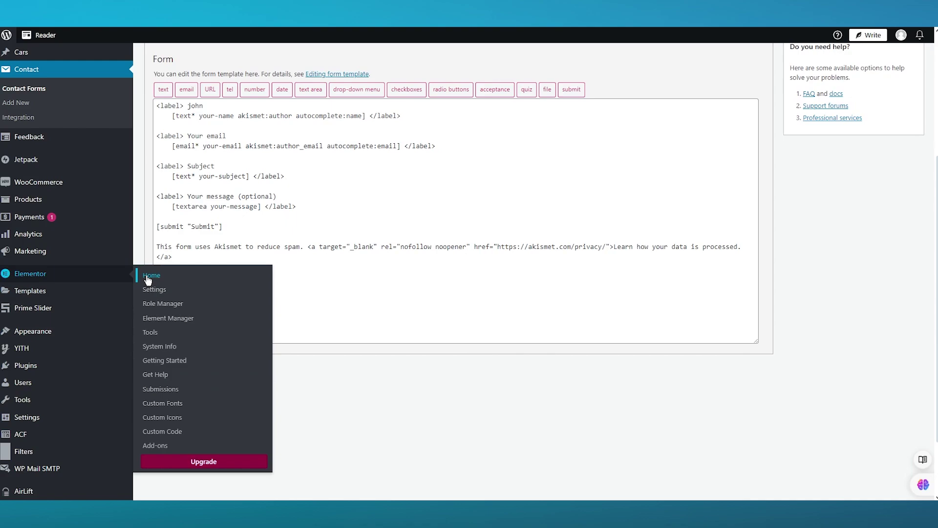
- Create a new Elementor page, Elementor #115, from the Elementor home dashboard
click(149, 277)
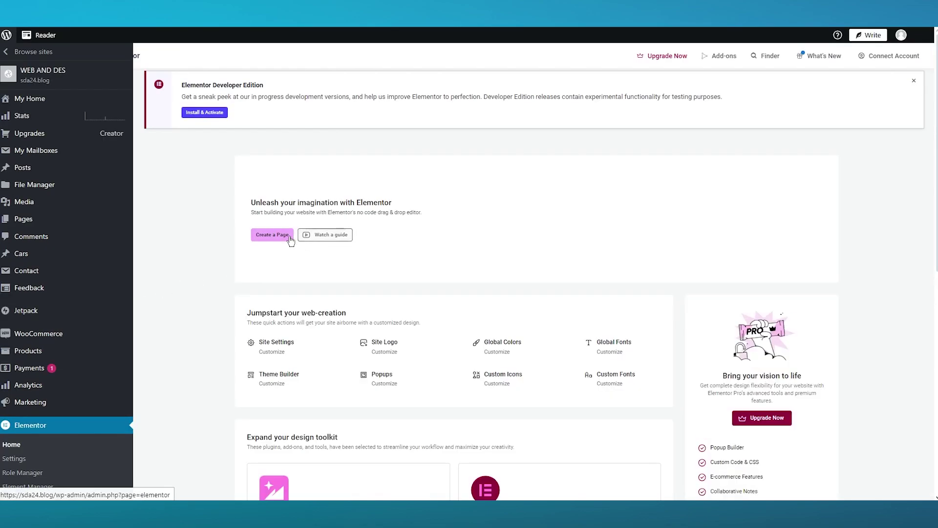
click(268, 235)
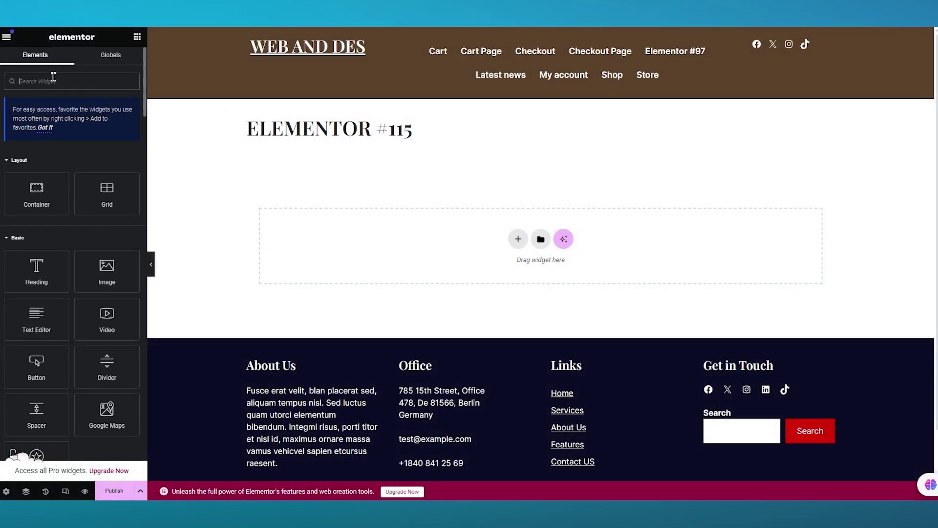
- Add a Shortcode widget to Elementor #115 and paste the Untitled form's shortcode into it
text(code)
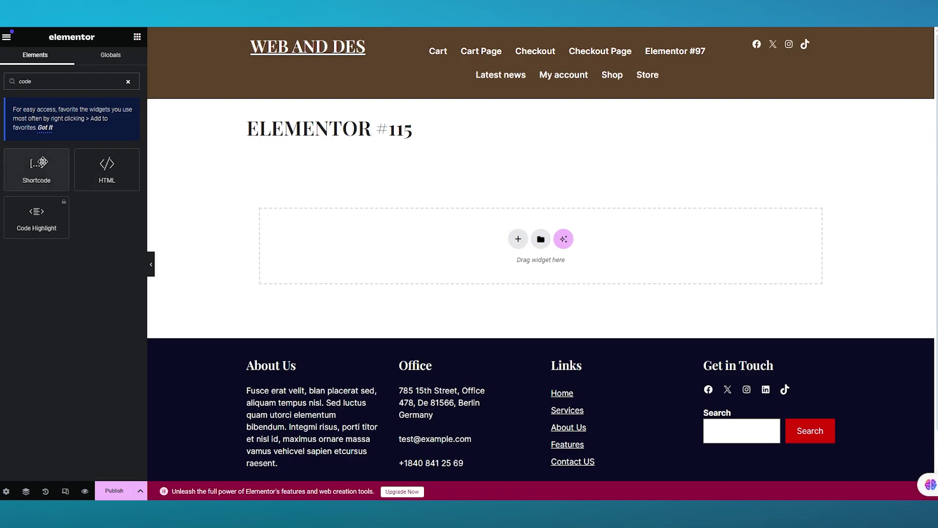
drag(36, 168, 519, 240)
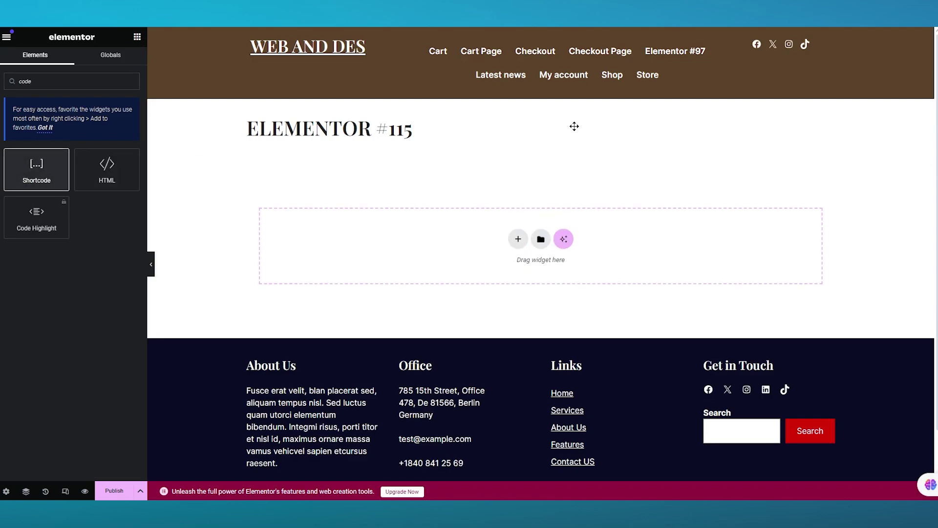
drag(564, 197, 562, 197)
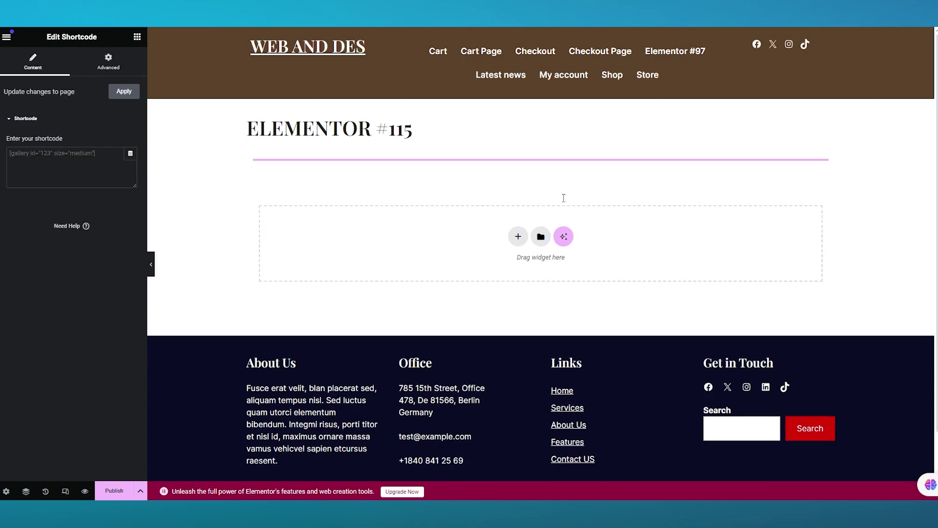
click(69, 159)
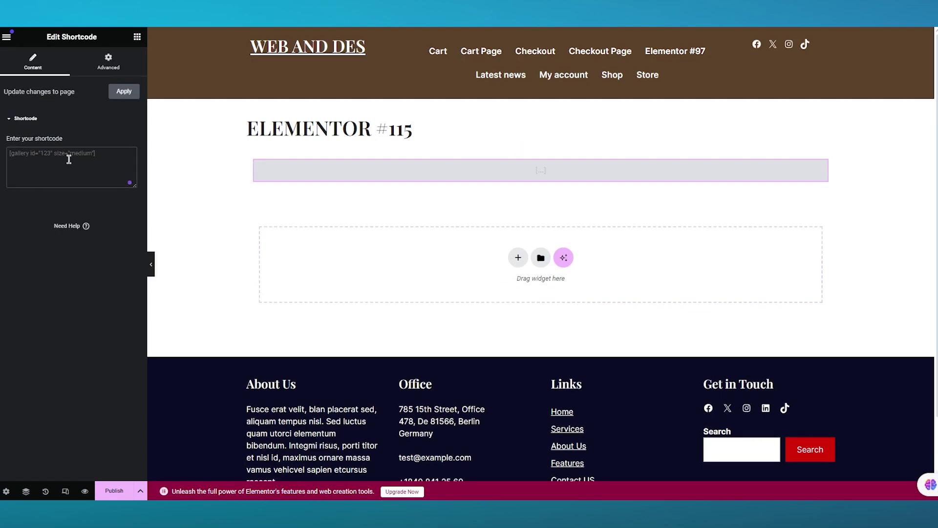
key(ctrl+v)
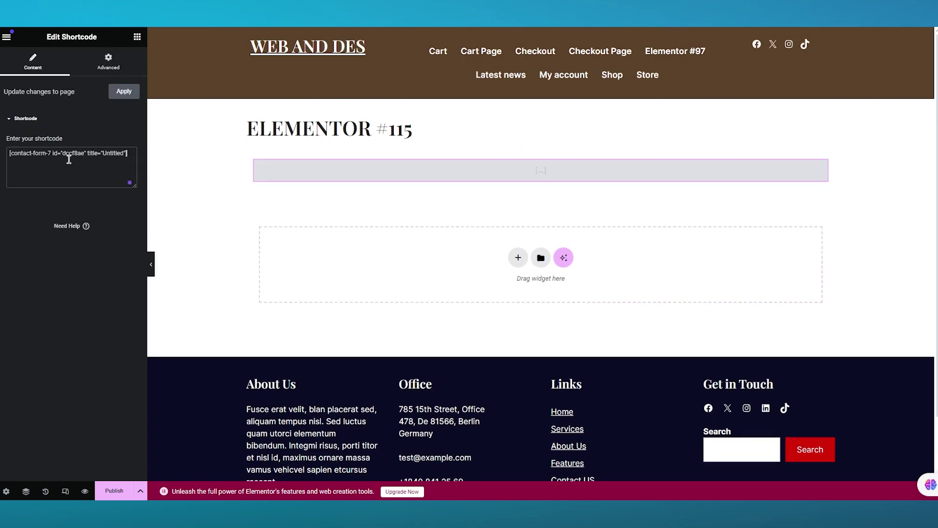
click(209, 231)
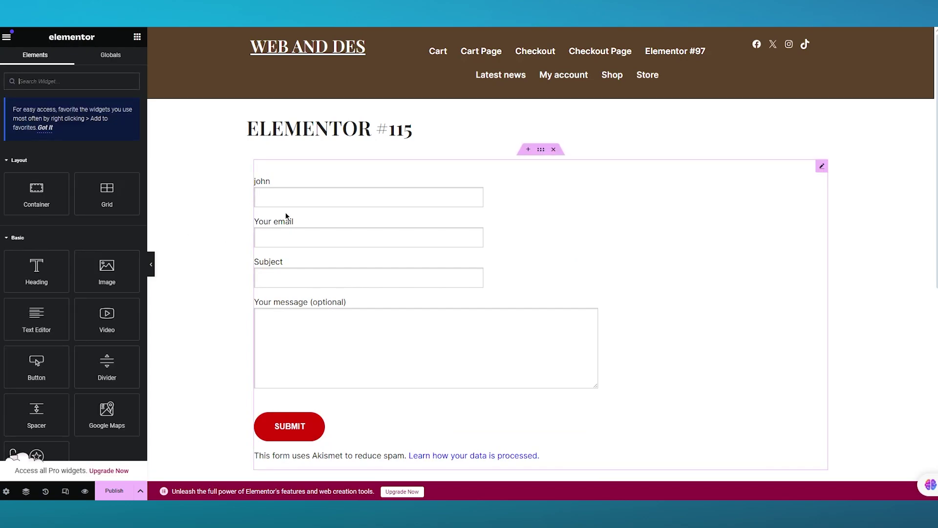
scroll(288, 211, down, 5)
scroll(308, 212, up, 4)
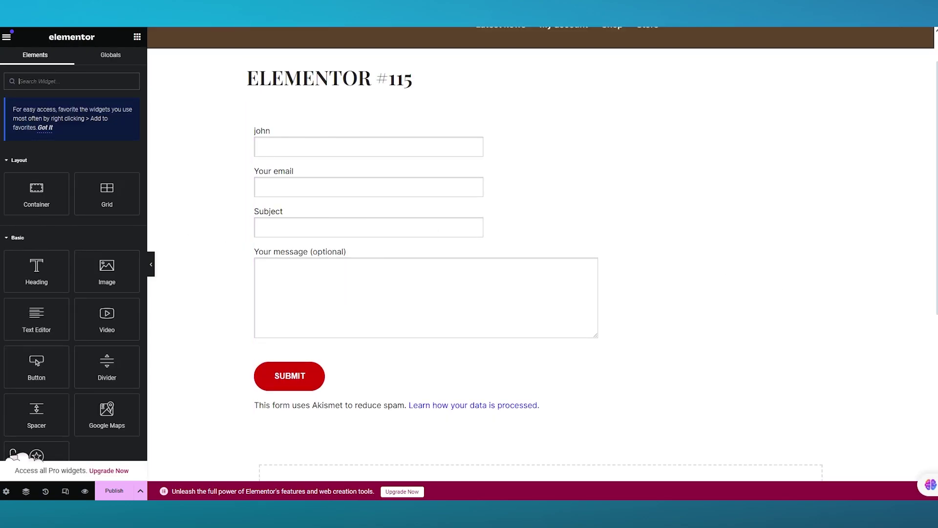
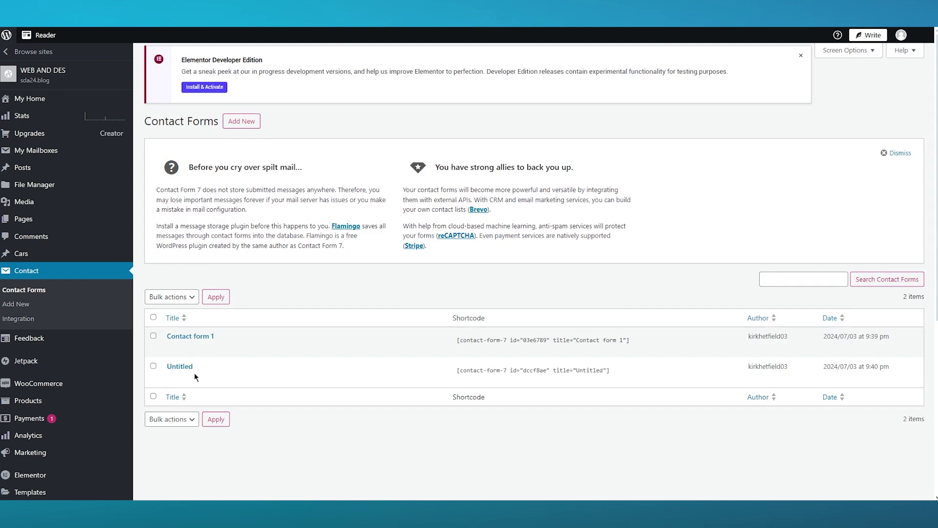
- In Contact form 1, relabel the name field with a full name and Subject as 'Write your thoughts'
click(188, 336)
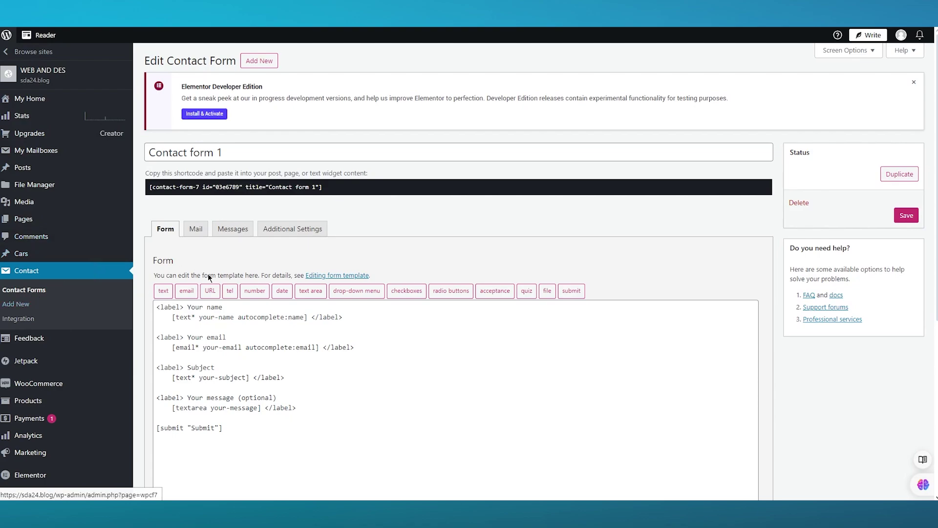
drag(226, 306, 190, 307)
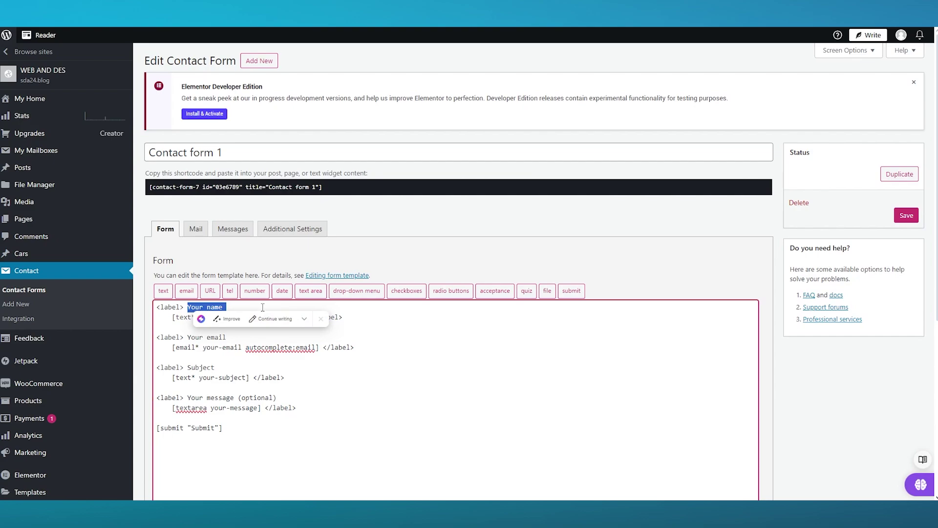
key(BackSpace)
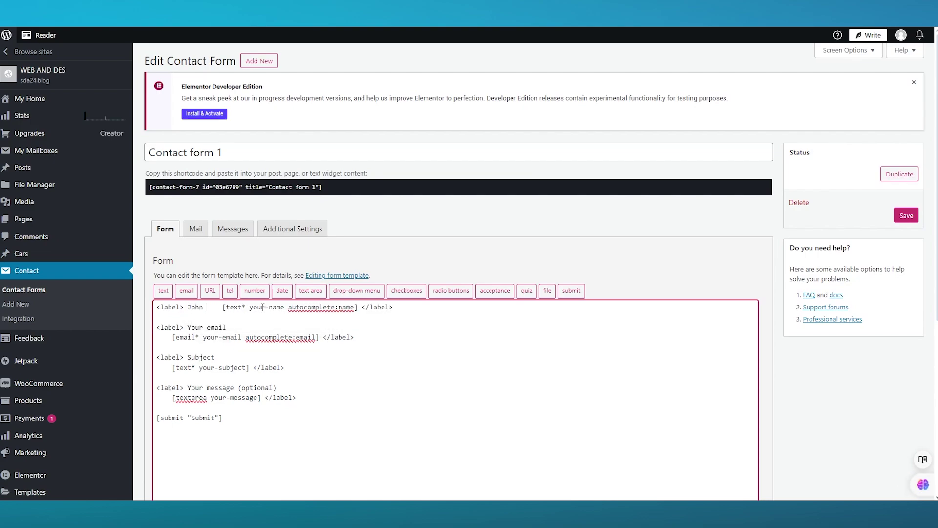
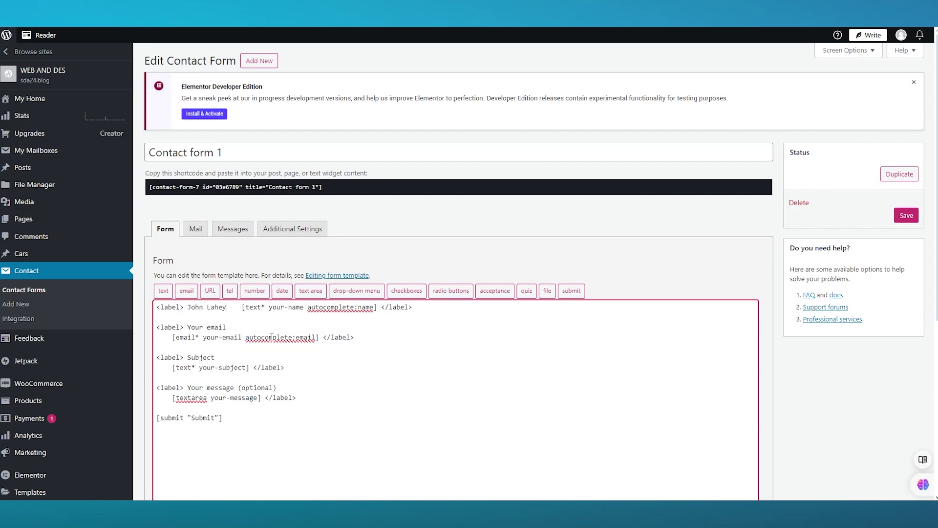
click(220, 353)
key(BackSpace)
key(BackSpace)
key(BackSpace)
key(BackSpace)
key(BackSpace)
key(BackSpace)
key(BackSpace)
text(Write your thoughts)
- Save the edited form and copy its shortcode
scroll(269, 380, down, 3)
click(154, 447)
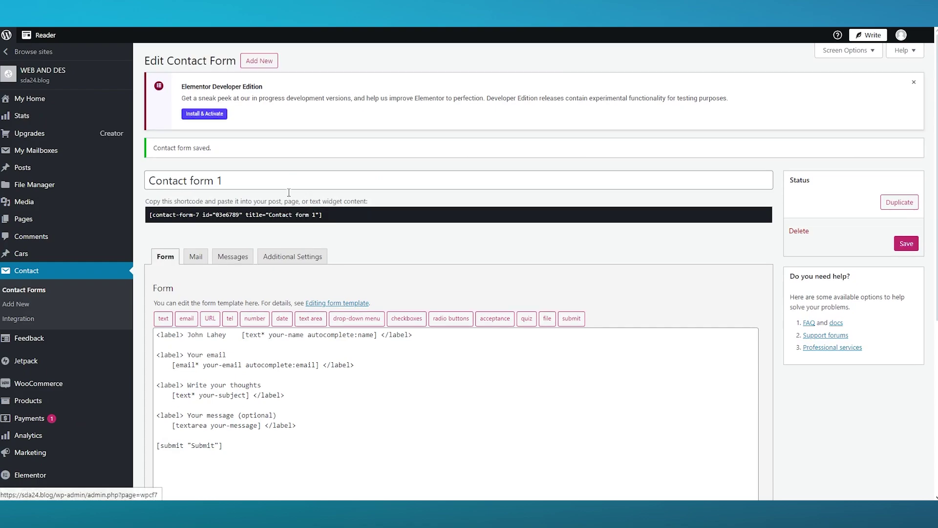
click(339, 215)
right_click(339, 215)
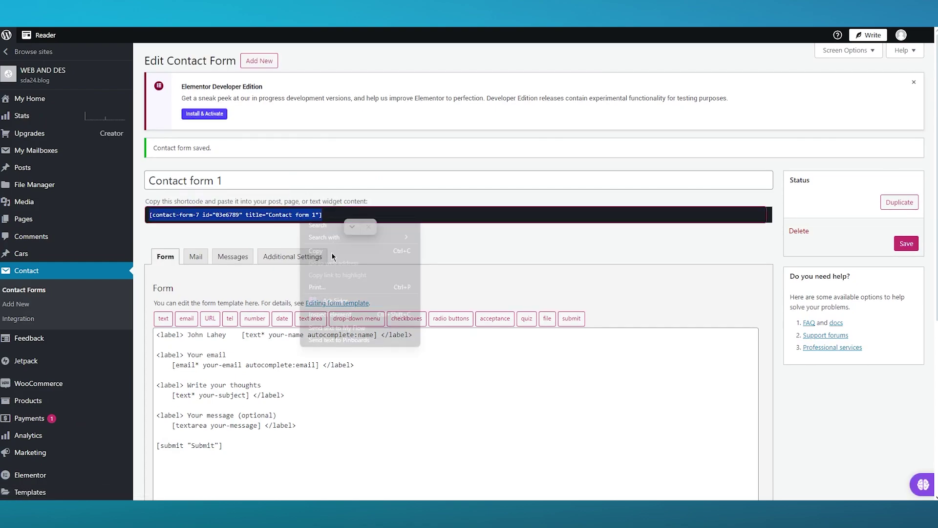
click(315, 251)
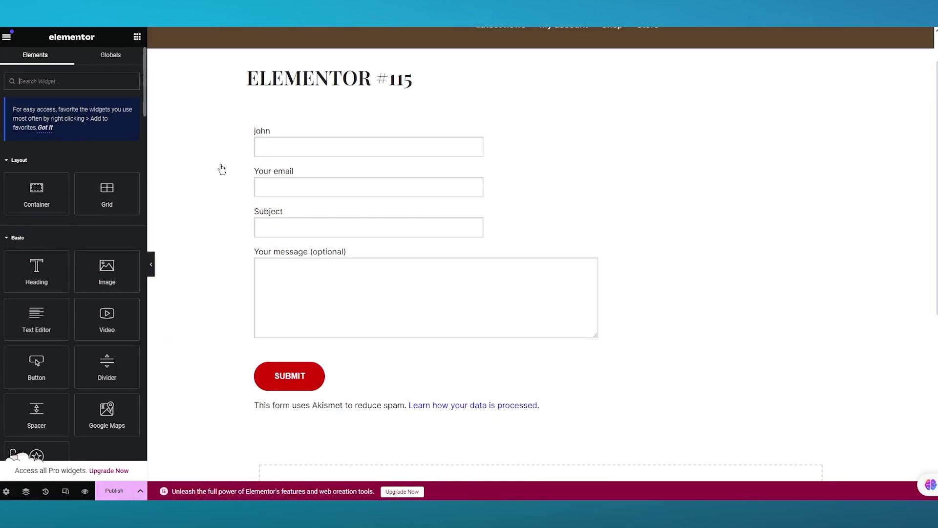
- Replace the Untitled form shortcode in the Elementor shortcode widget with Contact form 1's shortcode
click(482, 188)
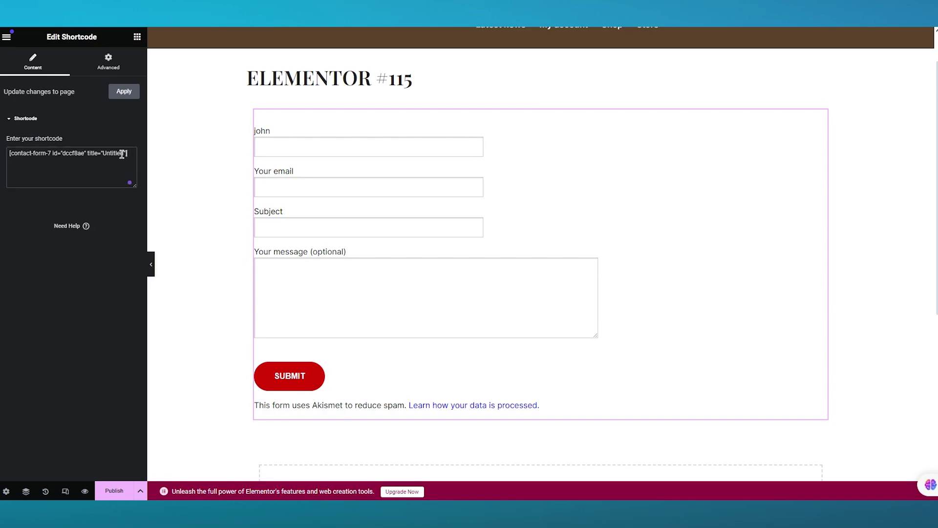
triple_click(127, 153)
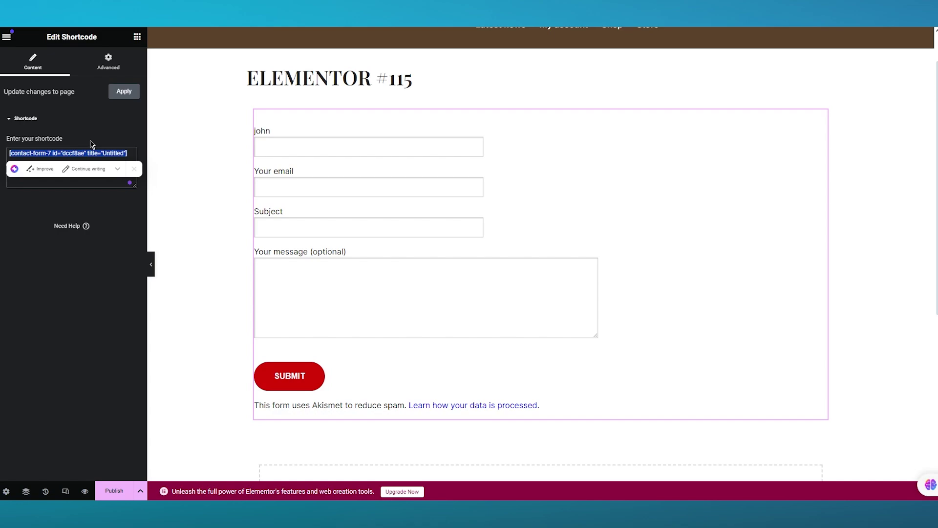
key(ctrl+v)
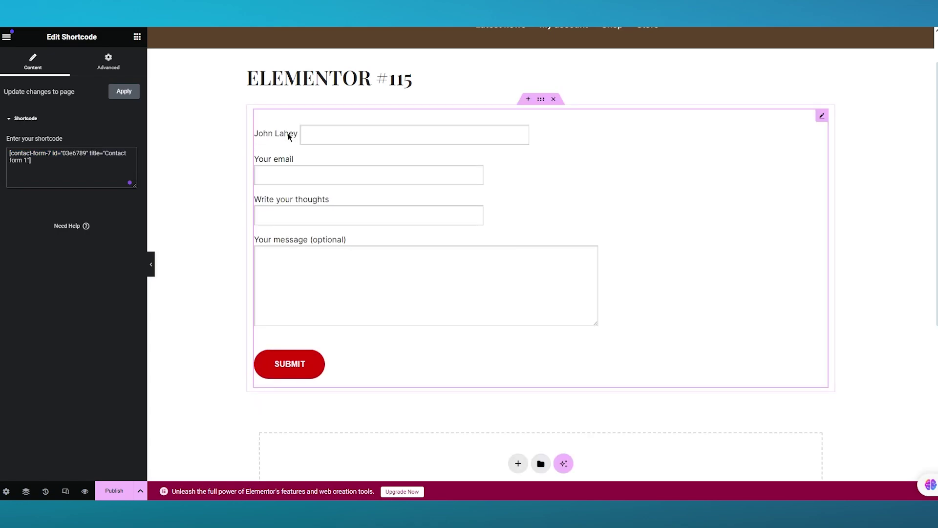